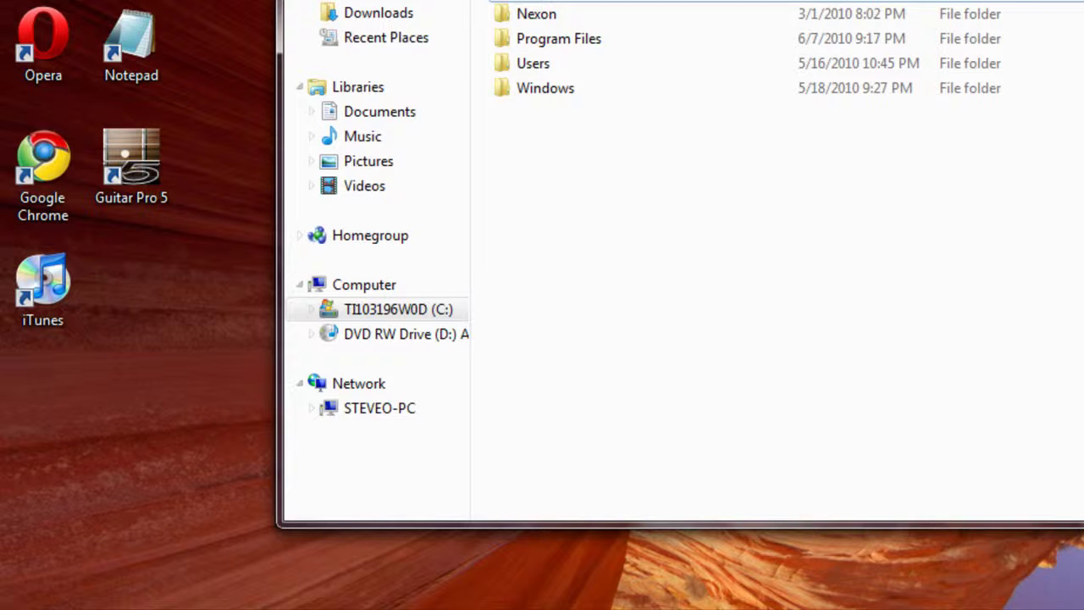
# Open a new Computer window, close the old Explorer window and open the C: drive.
pyautogui.press('super')
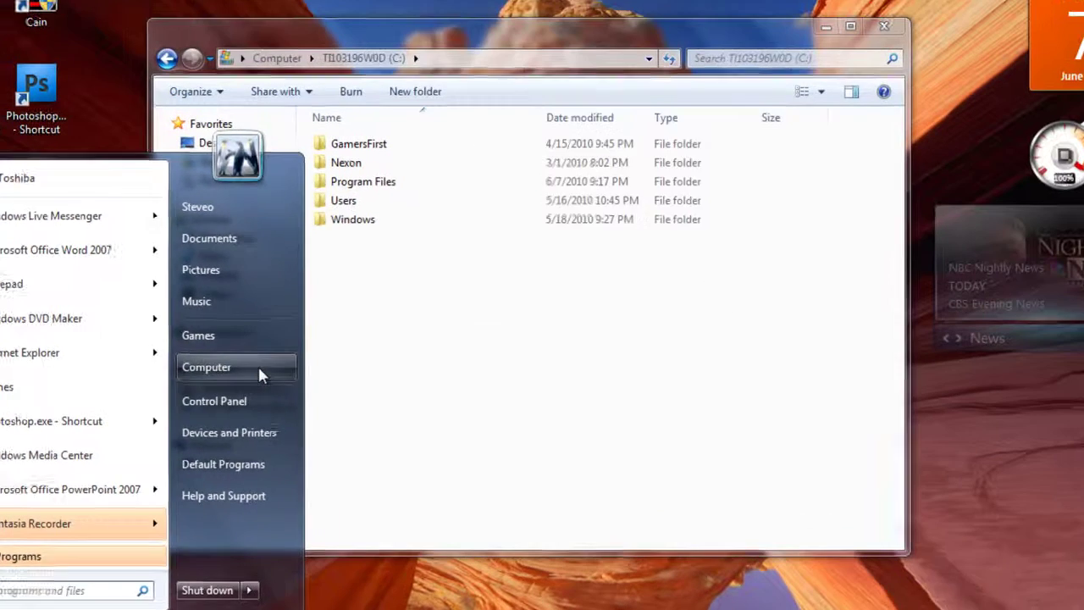
pyautogui.click(353, 281)
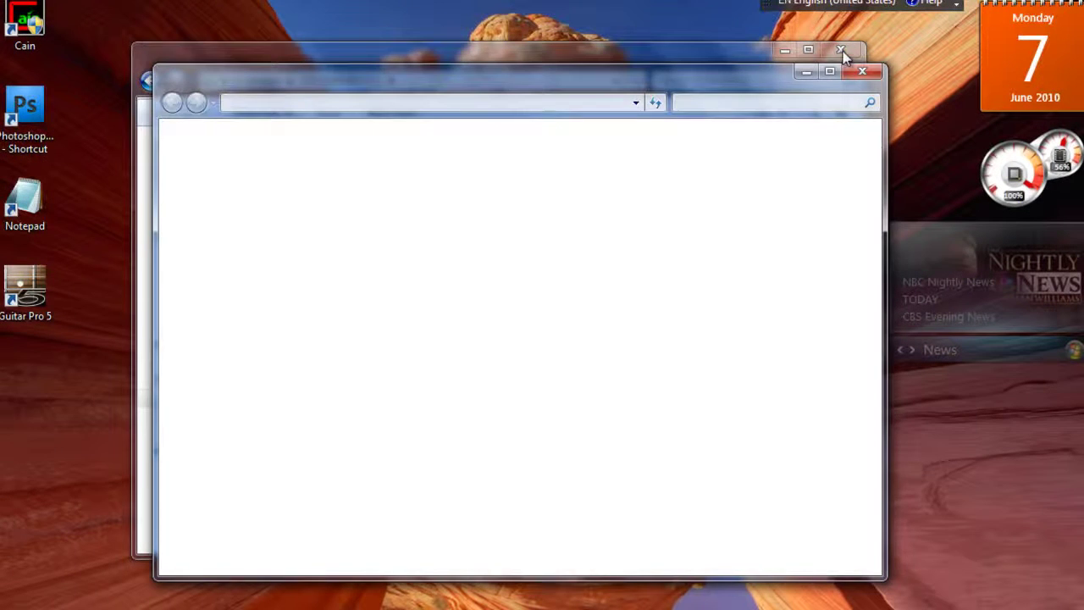
pyautogui.click(841, 51)
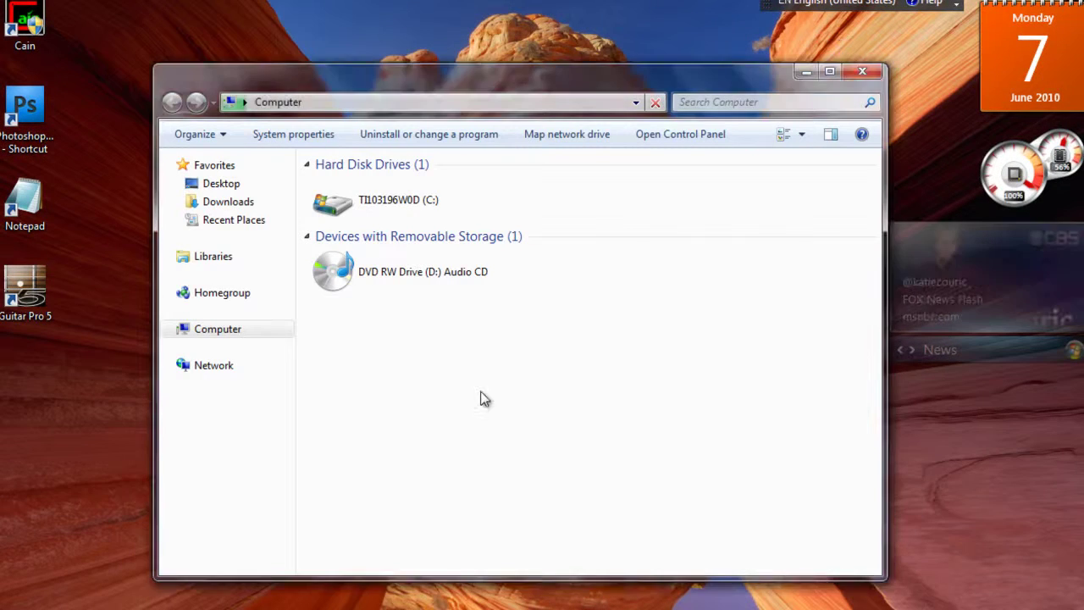
pyautogui.doubleClick(421, 212)
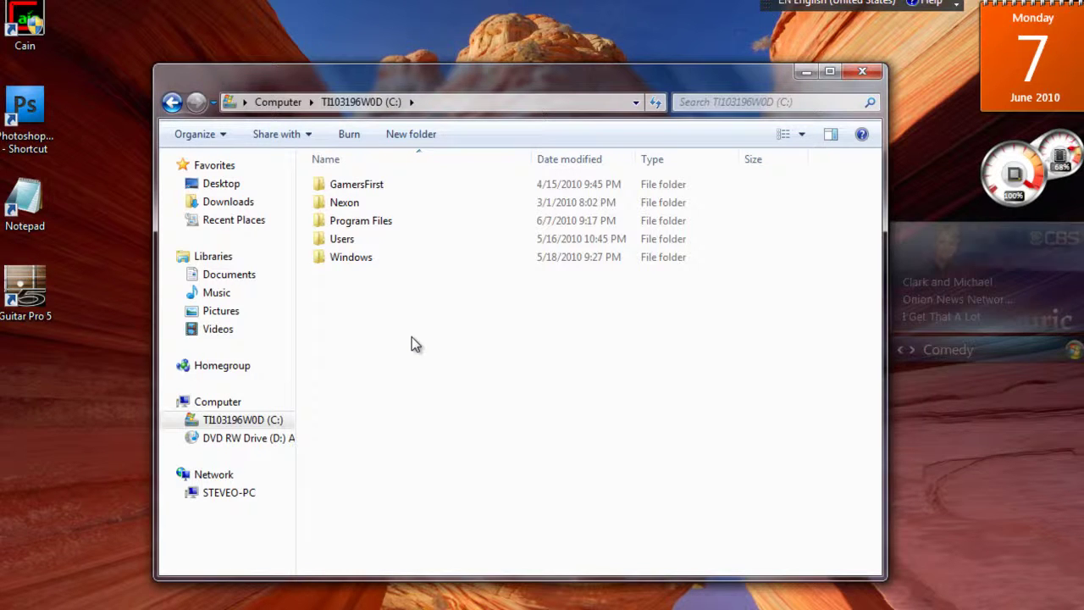
# Create a new folder named Test in the root of the C: drive.
pyautogui.rightClick(411, 342)
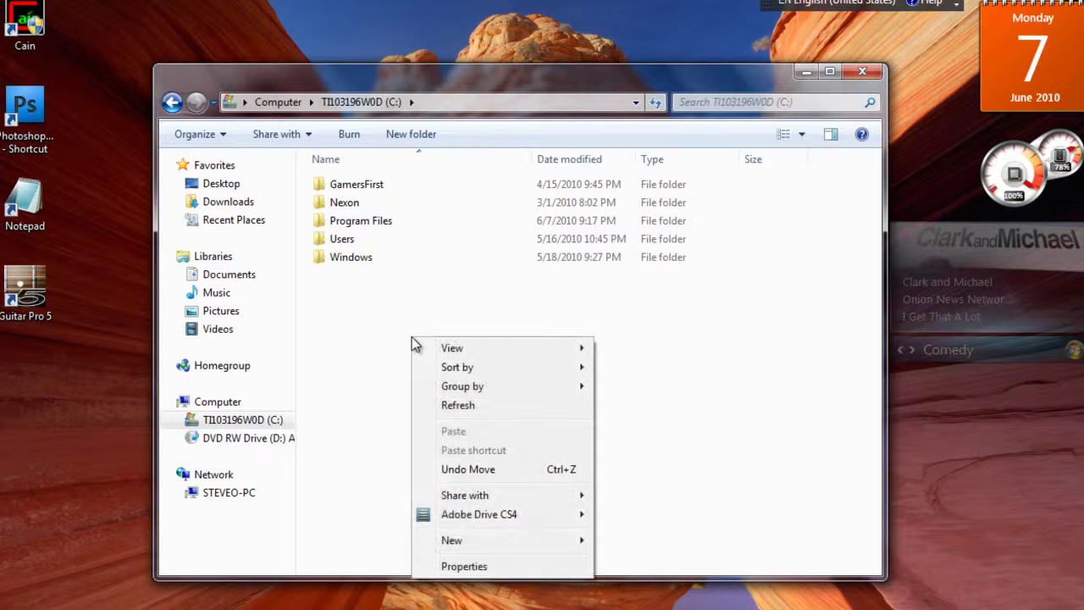
pyautogui.moveTo(475, 543)
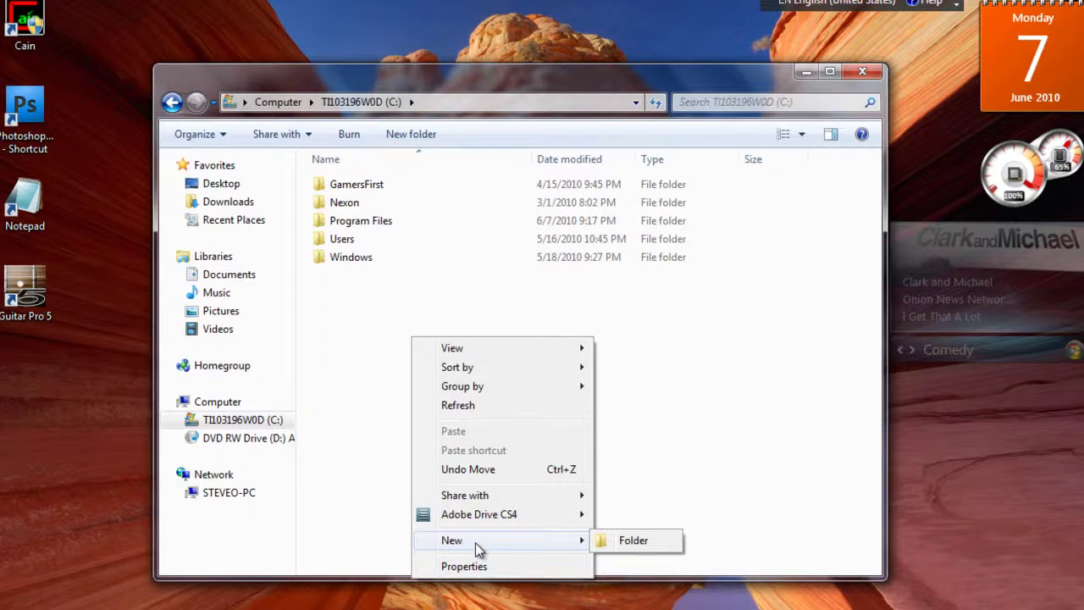
pyautogui.click(602, 542)
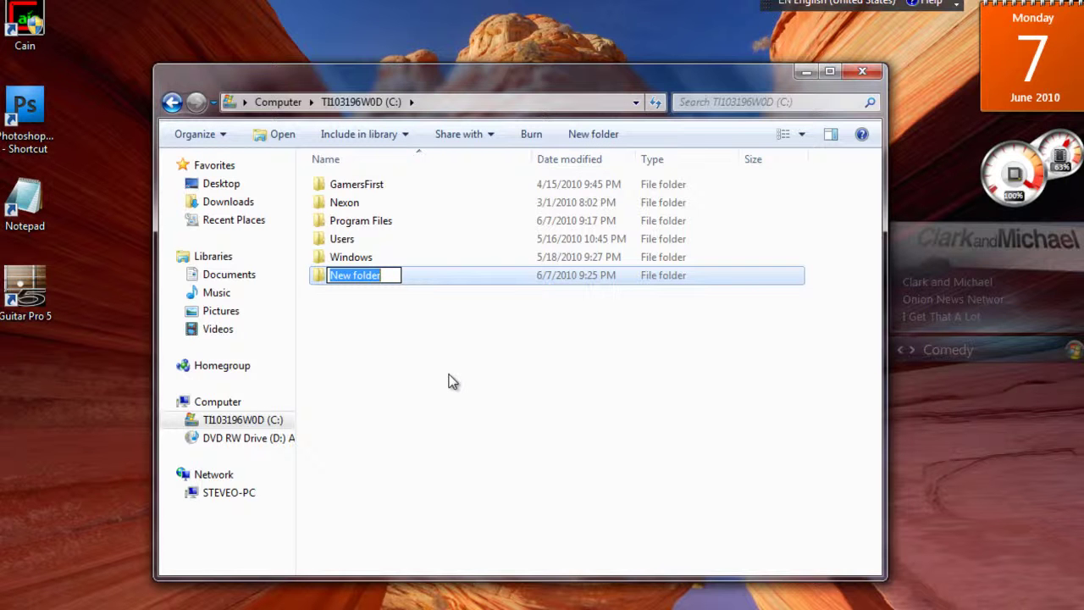
pyautogui.write('Test')
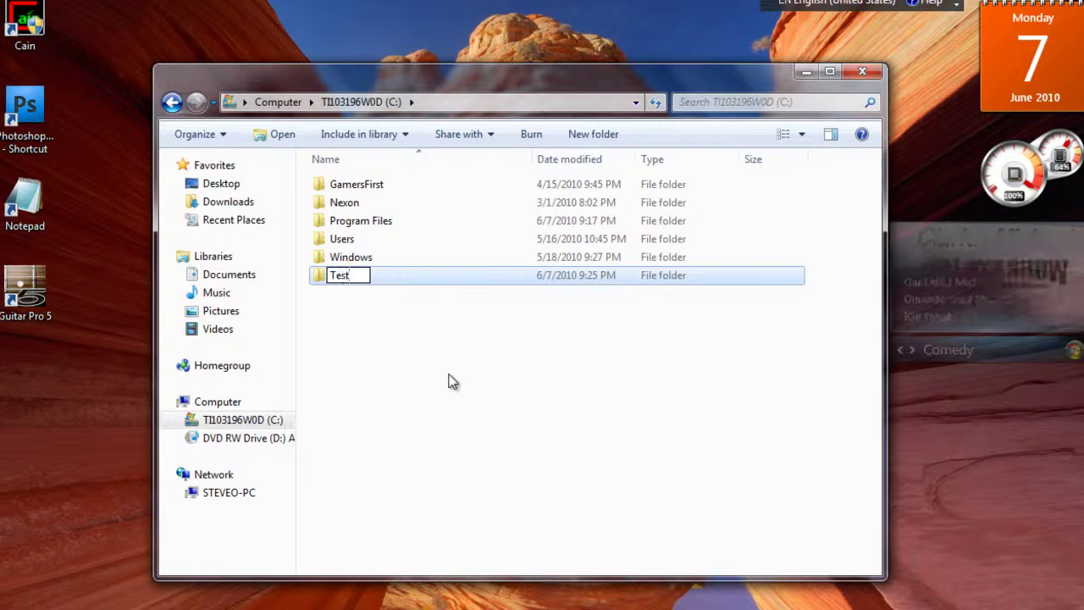
pyautogui.click(446, 383)
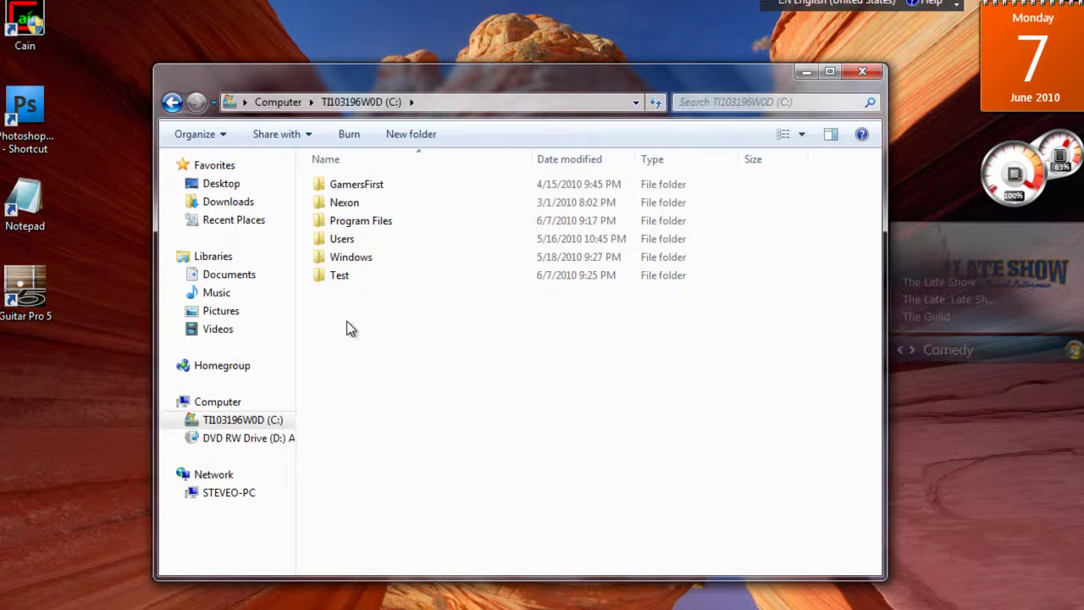
# Create a second new folder named test2 on the C: drive using the window's File commands.
pyautogui.press('alt')
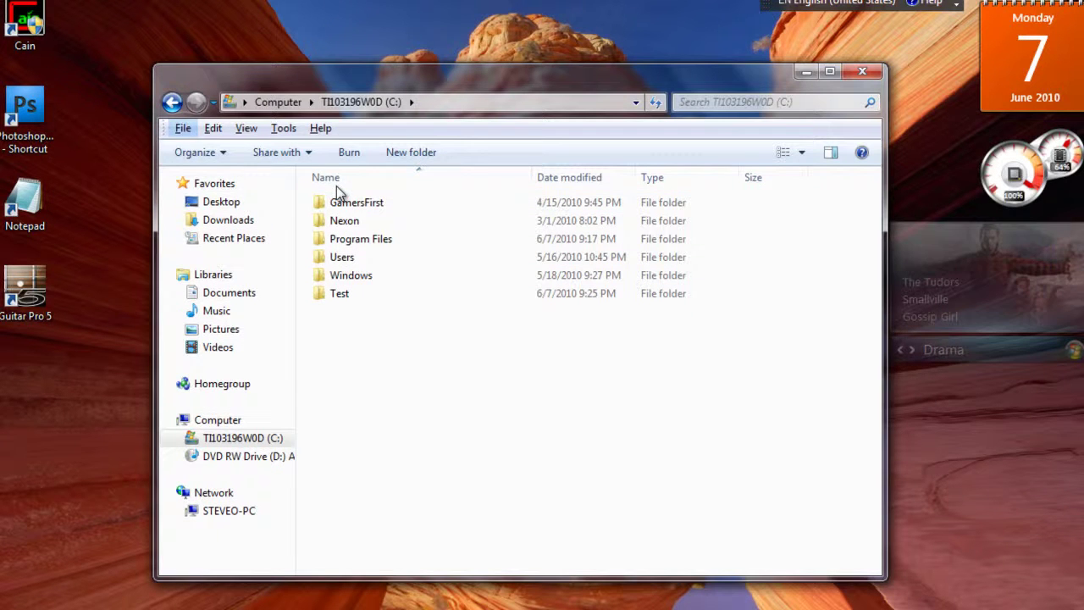
pyautogui.click(183, 128)
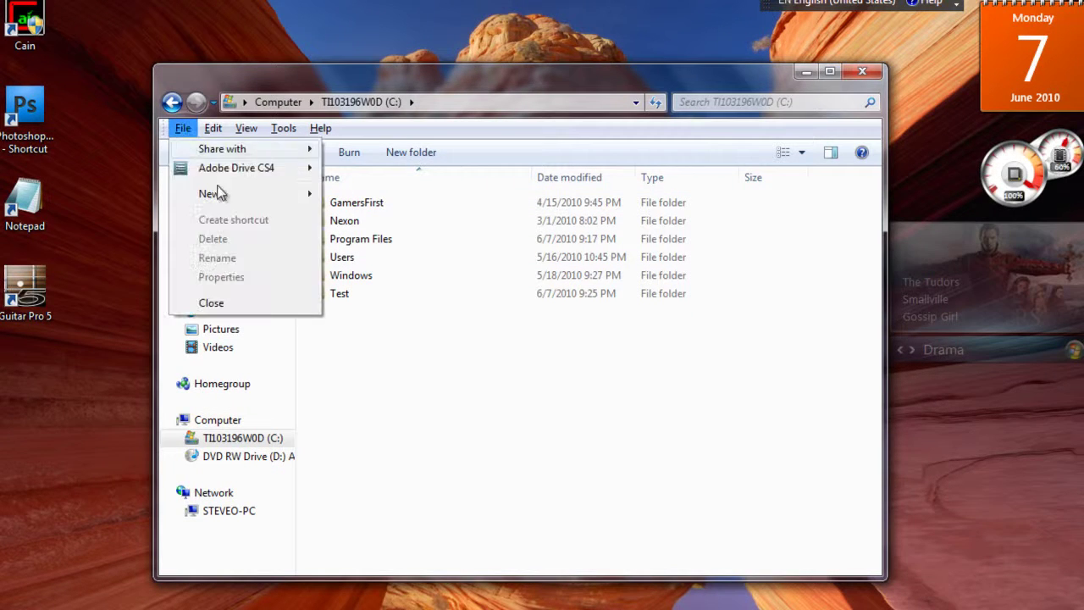
pyautogui.moveTo(225, 191)
pyautogui.click(330, 197)
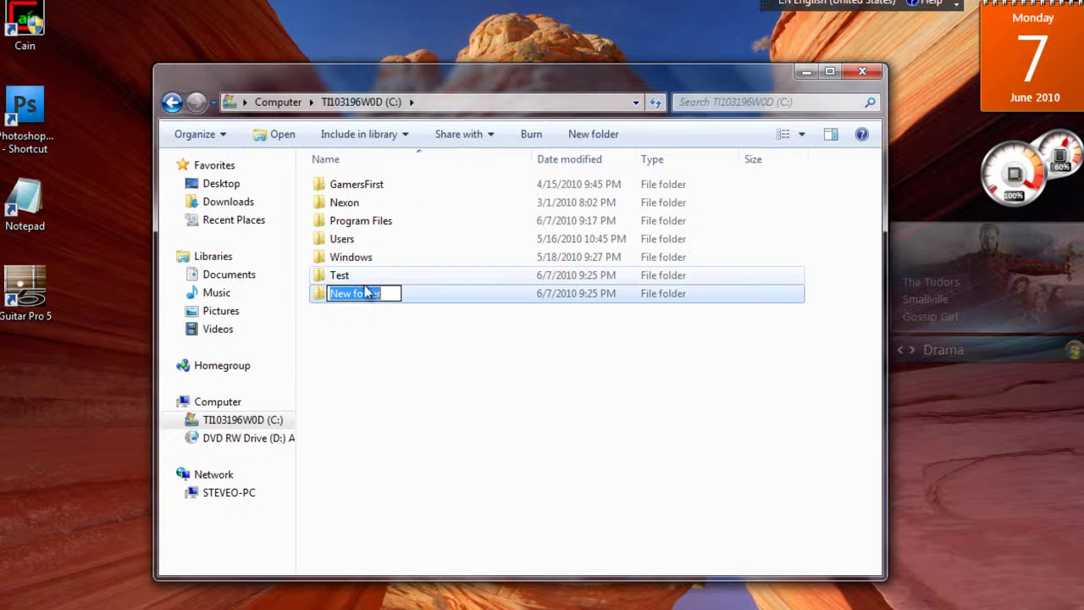
pyautogui.write('test2')
pyautogui.click(358, 350)
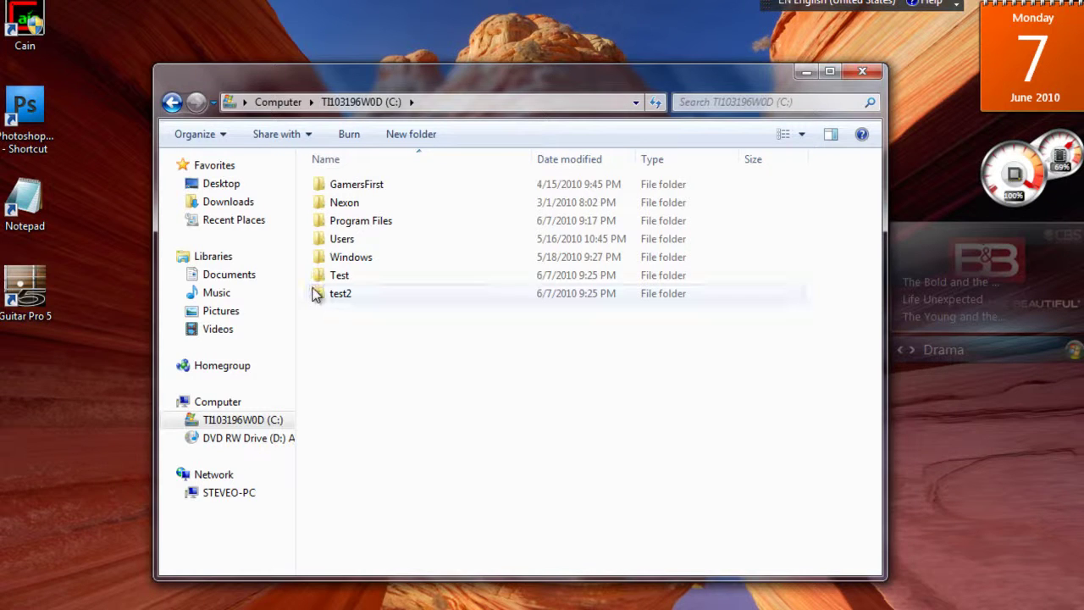
# Open the Test folder and create a text document in it named thisisatextdocument.txt.
pyautogui.doubleClick(379, 279)
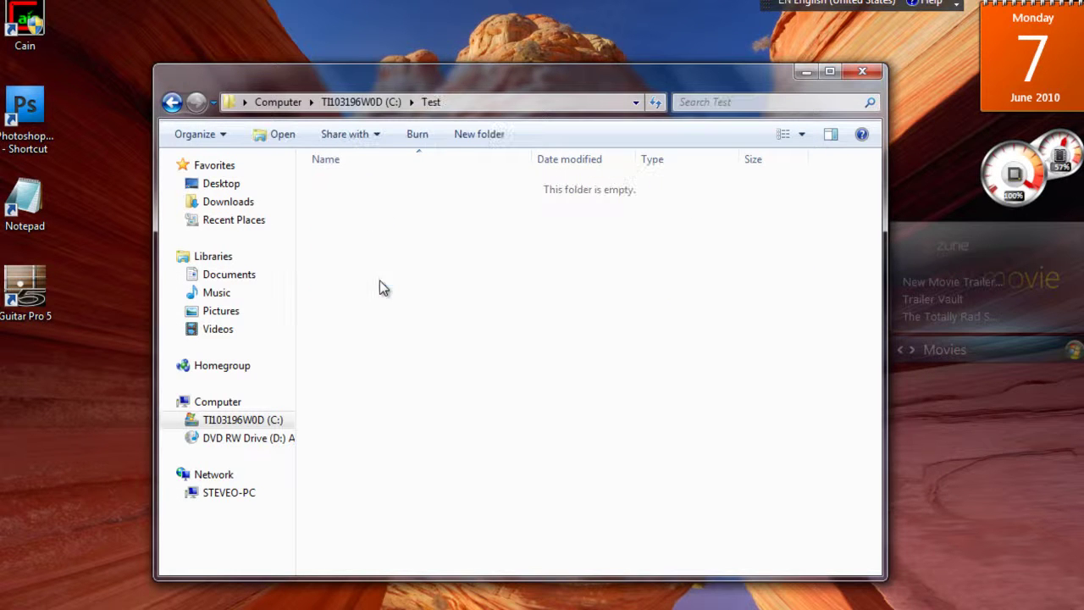
pyautogui.rightClick(397, 272)
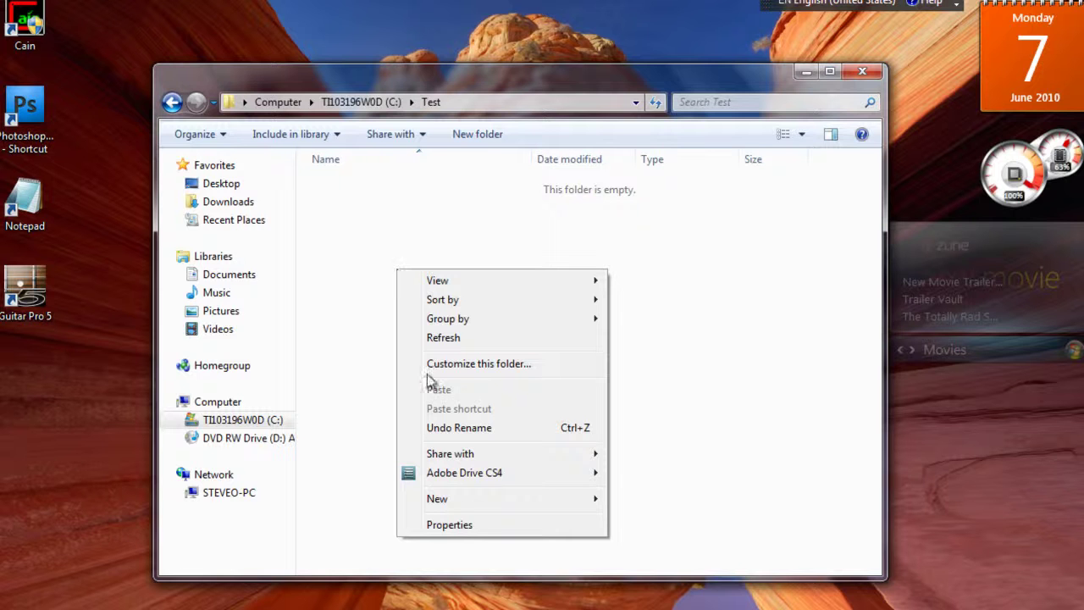
pyautogui.moveTo(489, 506)
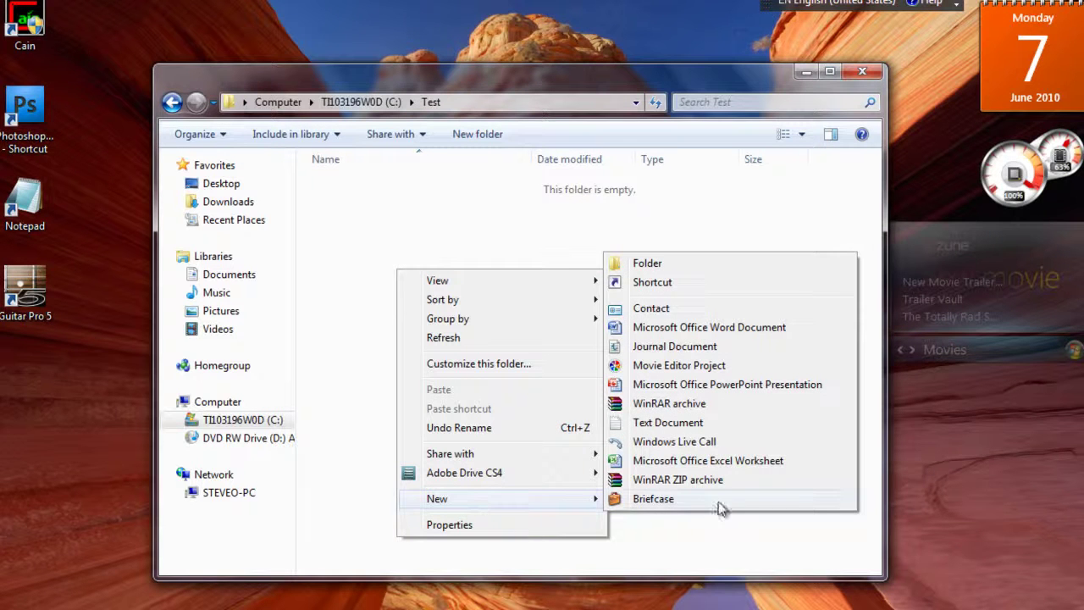
pyautogui.click(679, 420)
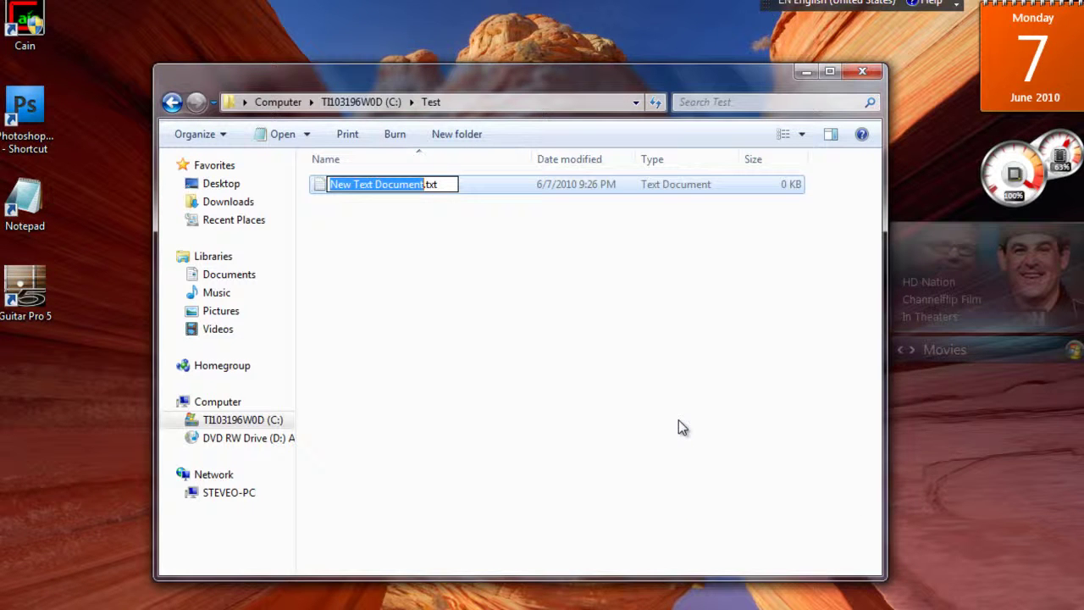
pyautogui.write('thisisate')
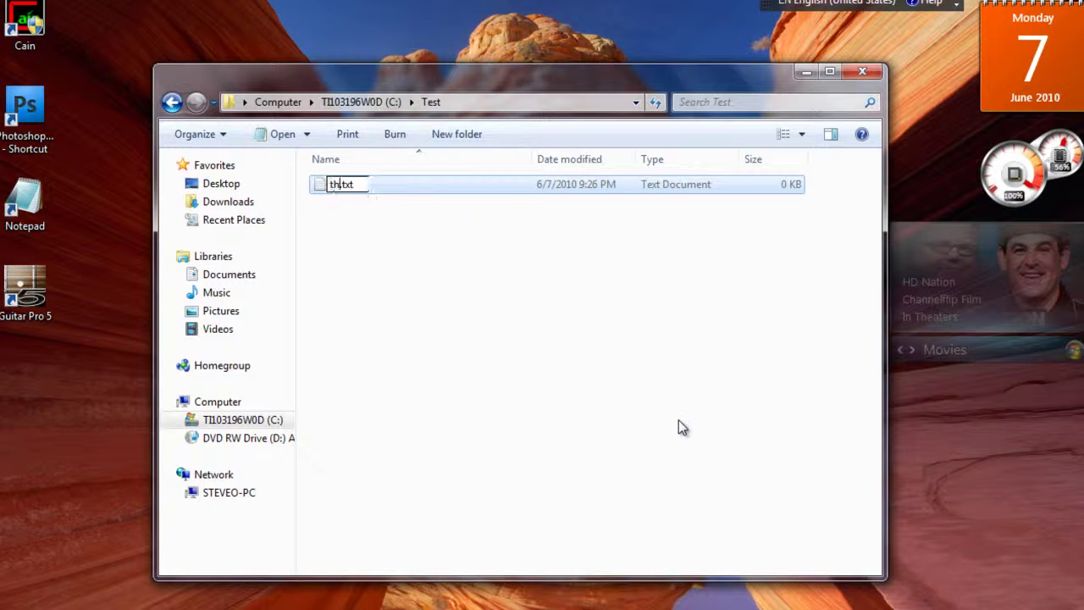
pyautogui.write('xtdocument')
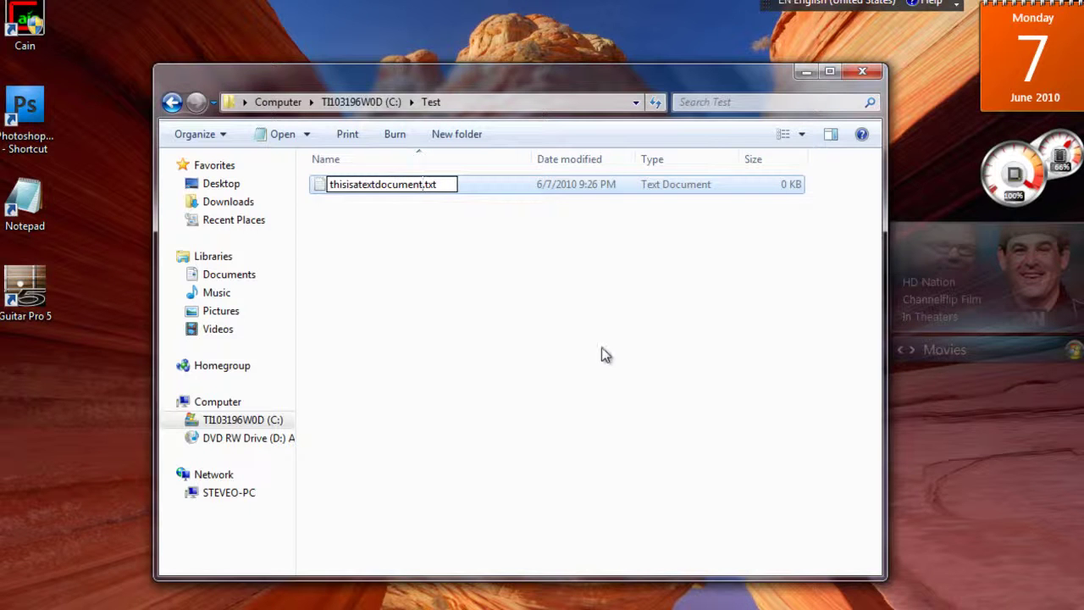
pyautogui.click(509, 322)
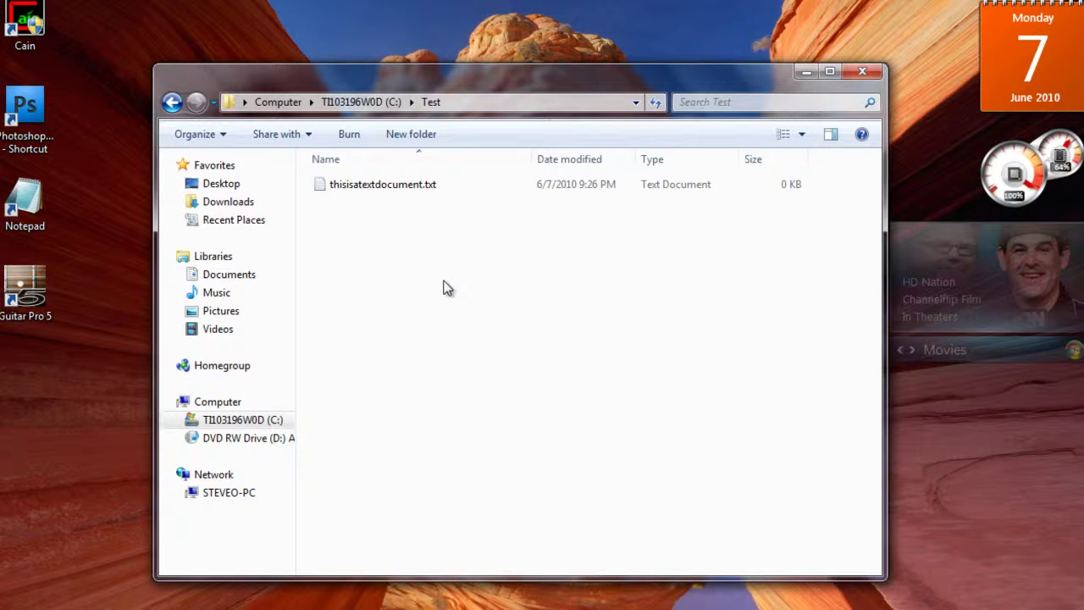
# Open thisisatextdocument.txt in Notepad to view its contents and close it again.
pyautogui.doubleClick(375, 189)
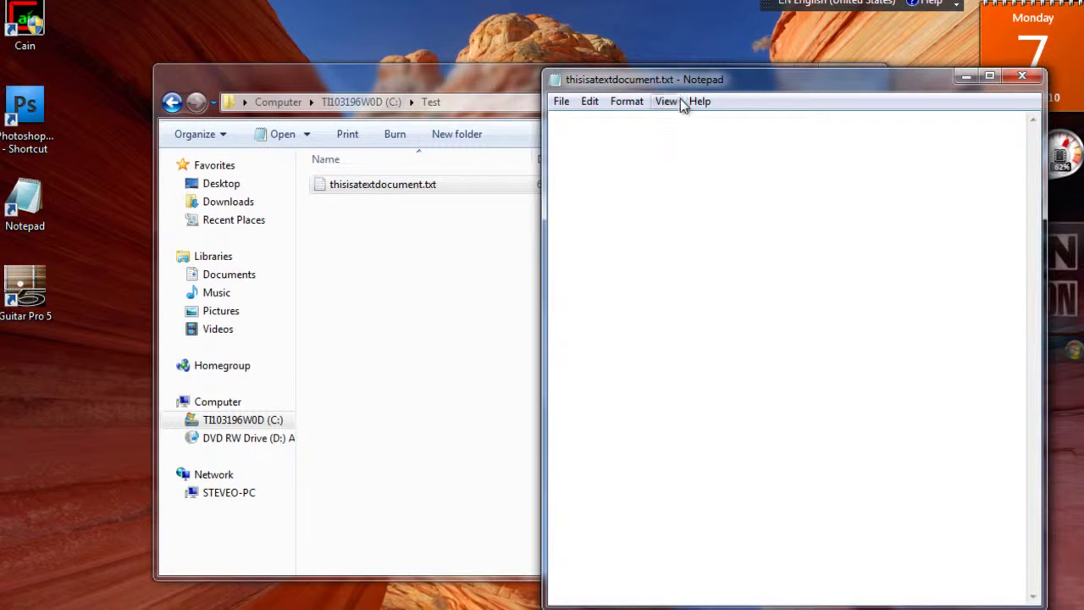
pyautogui.moveTo(699, 85); pyautogui.dragTo(644, 80)
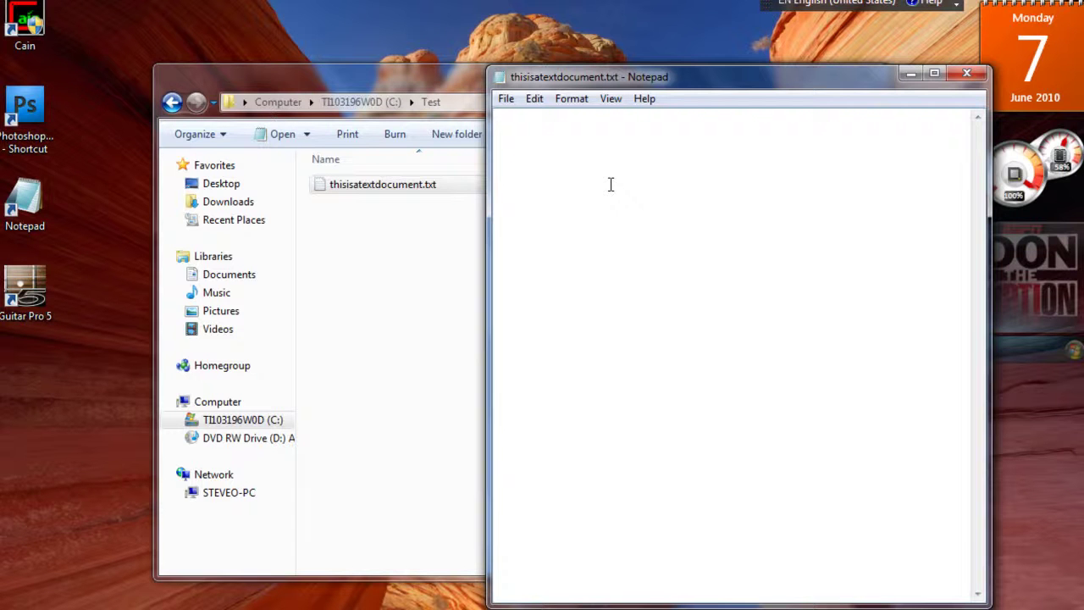
pyautogui.click(966, 74)
pyautogui.click(562, 283)
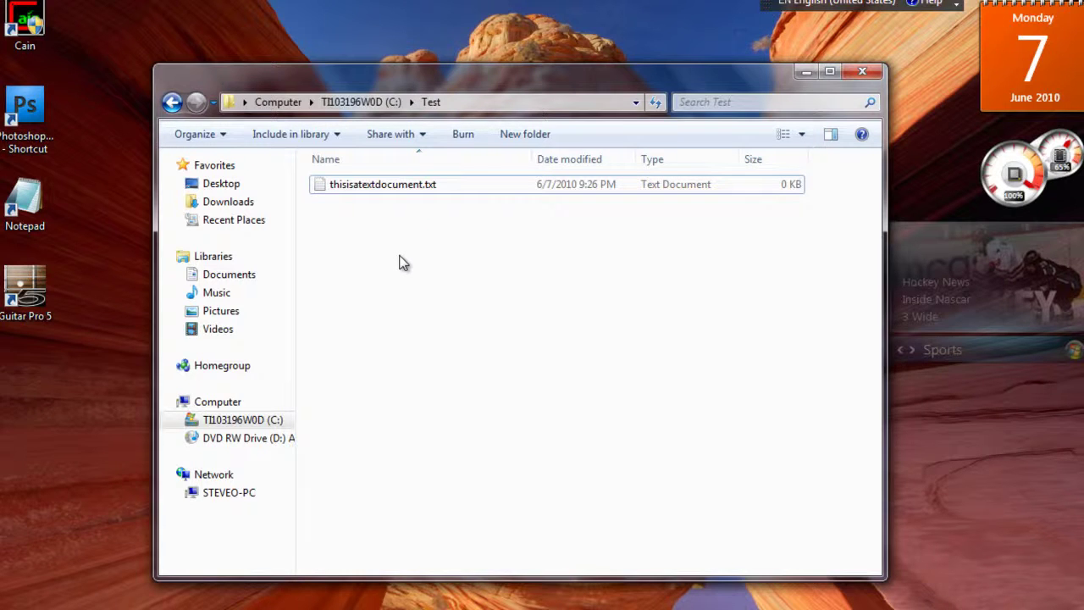
# Rename the text document in the Test folder to testdocument.txt.
pyautogui.rightClick(373, 182)
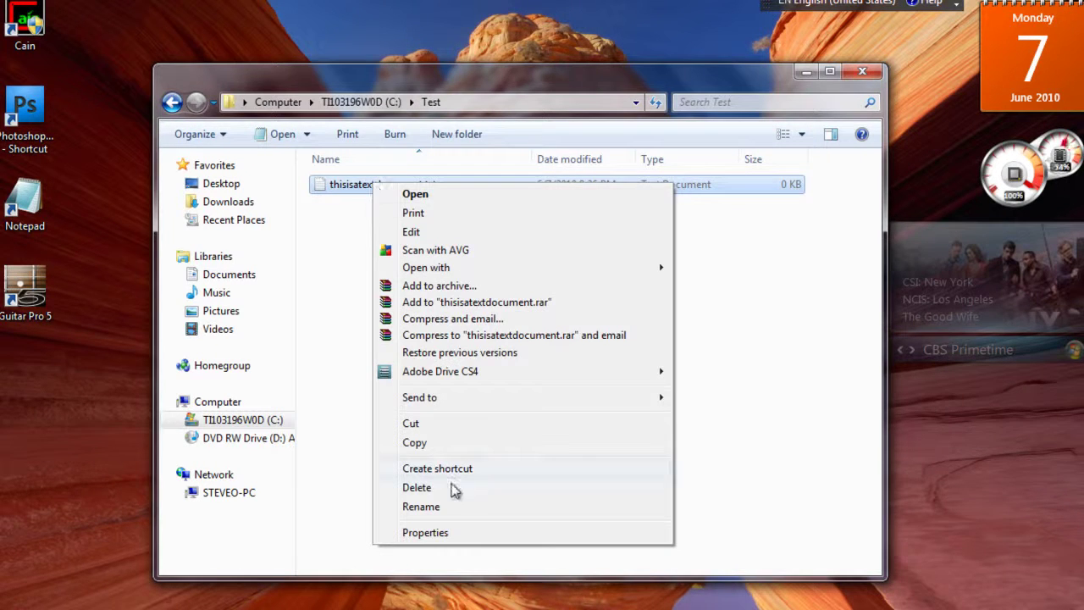
pyautogui.click(452, 506)
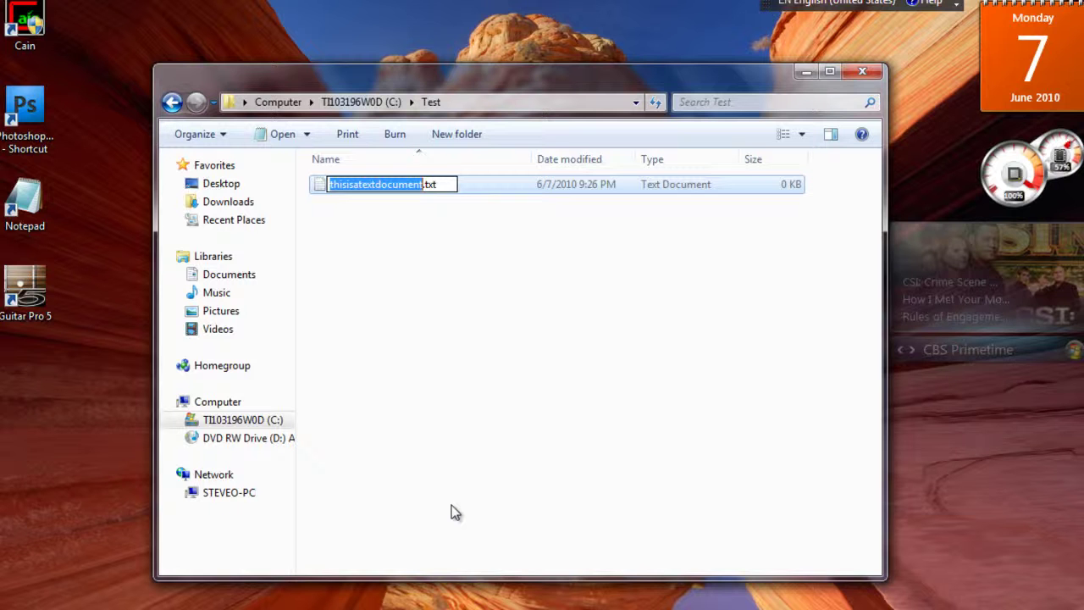
pyautogui.write('t')
pyautogui.write('estdocument')
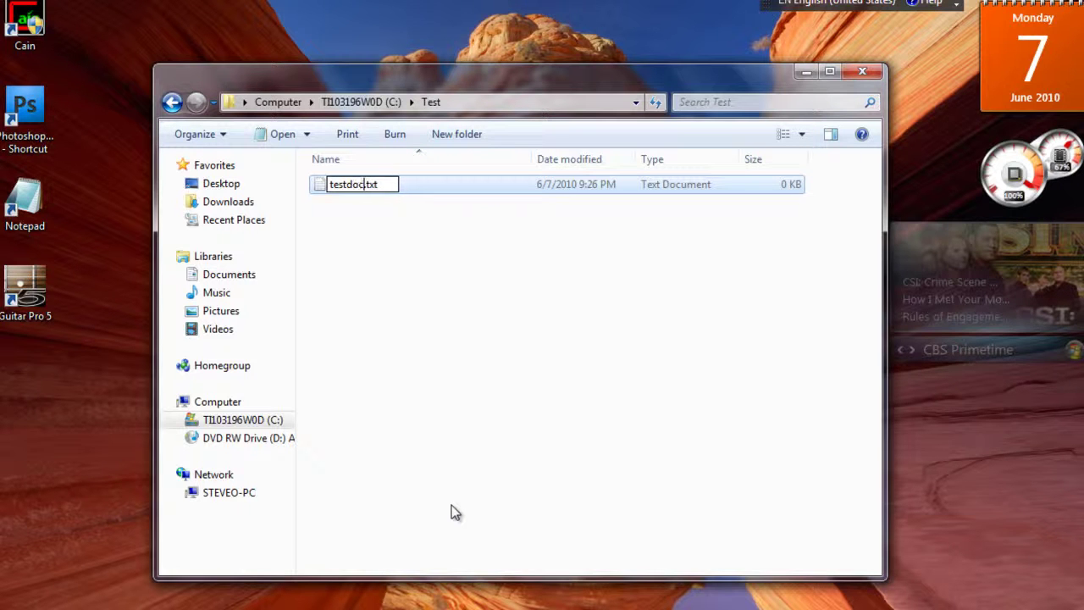
pyautogui.click(423, 380)
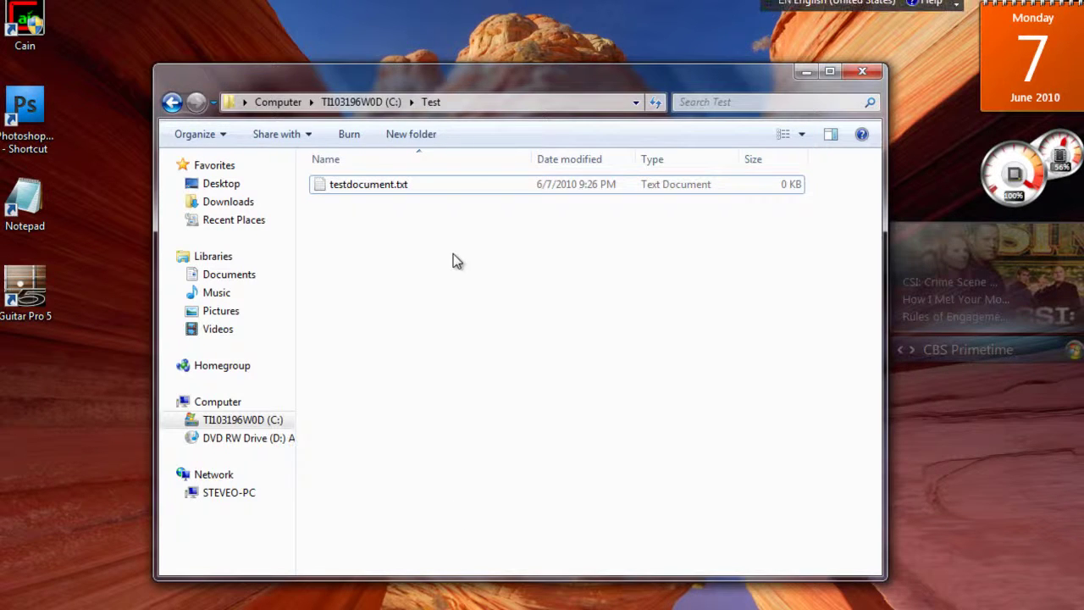
# Return to the C: drive and rename the Test folder to testfolder.
pyautogui.click(173, 103)
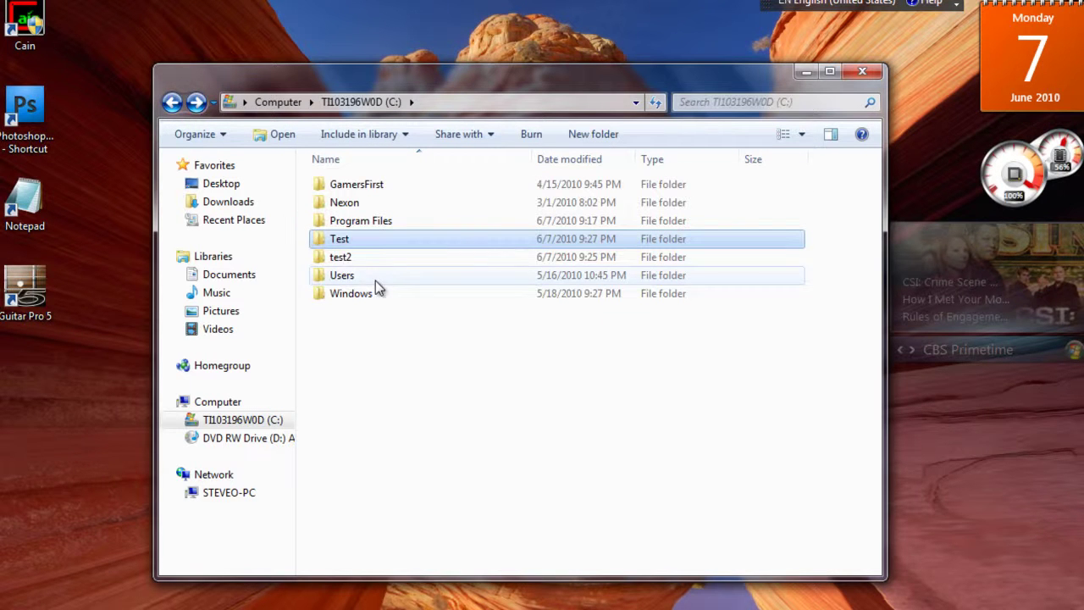
pyautogui.rightClick(343, 237)
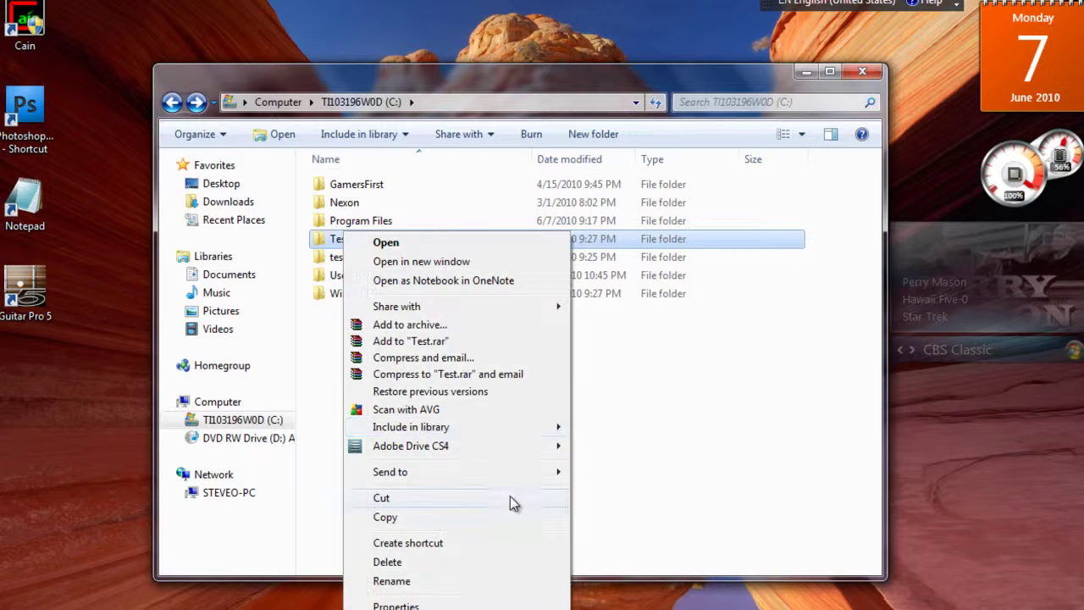
pyautogui.click(467, 581)
pyautogui.write('testfolder')
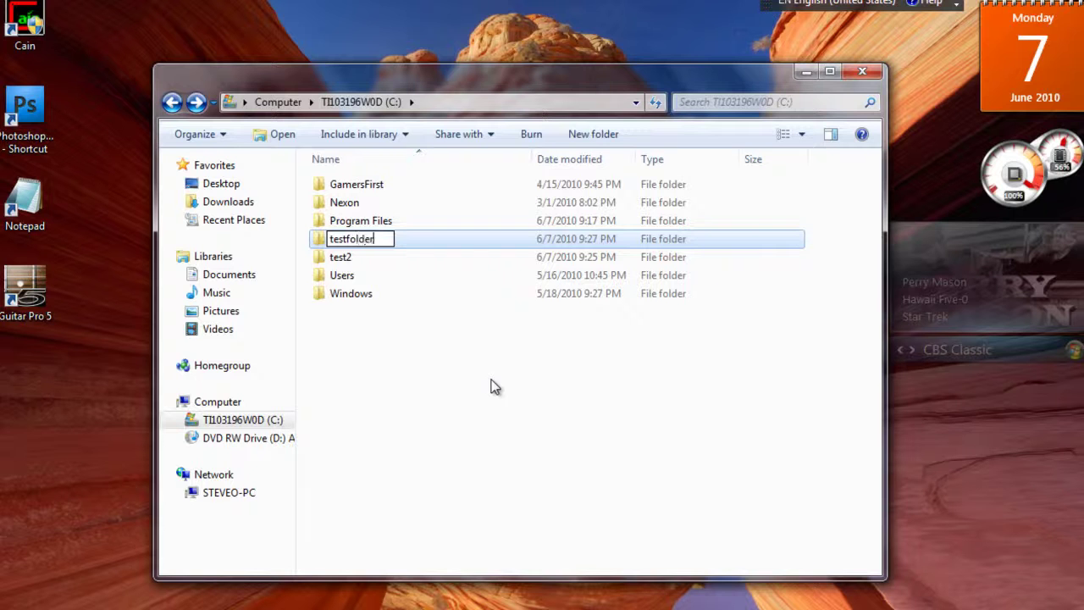
pyautogui.click(490, 384)
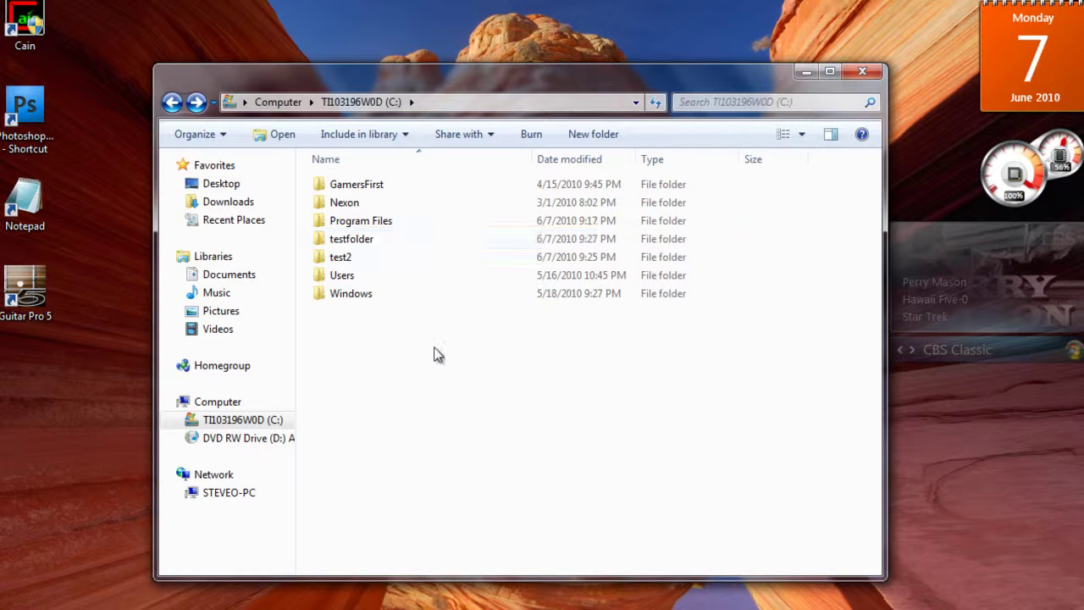
# View the contents of testfolder, return to the C: drive and open testfolder in a separate window.
pyautogui.doubleClick(362, 241)
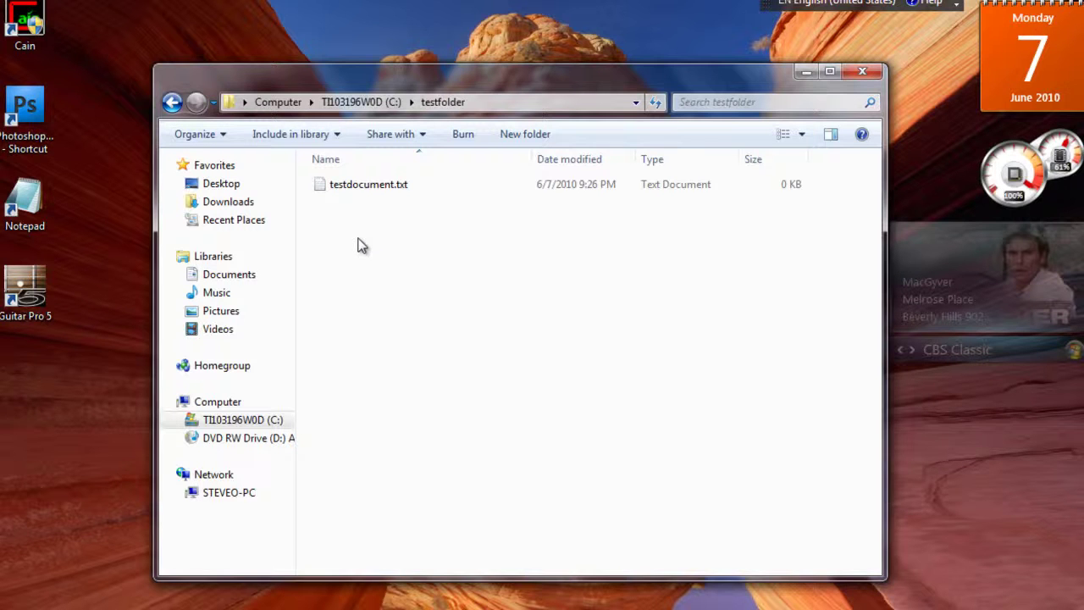
pyautogui.click(171, 103)
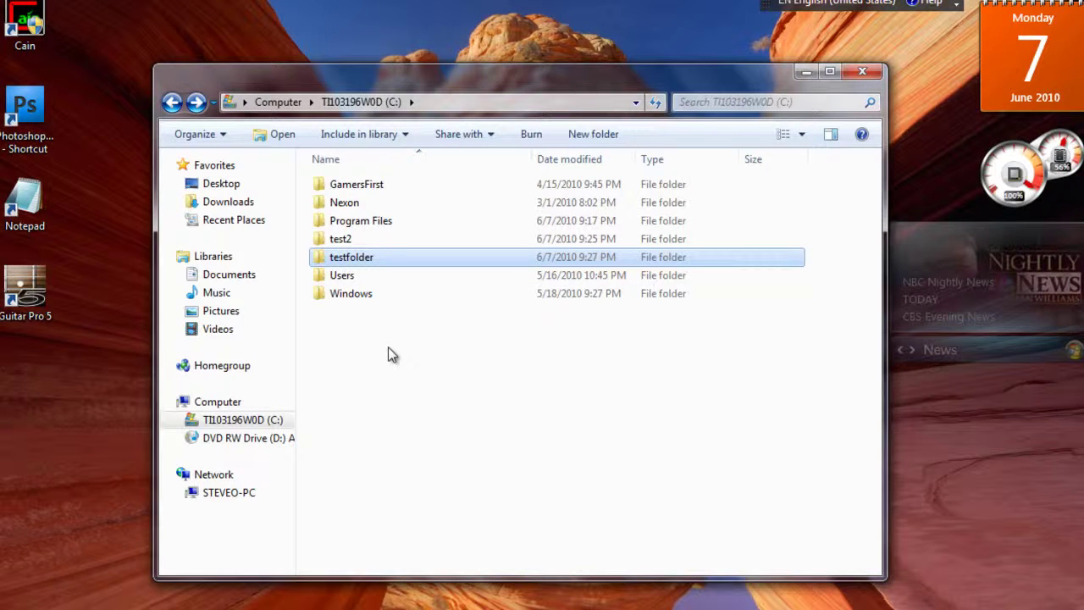
pyautogui.rightClick(359, 260)
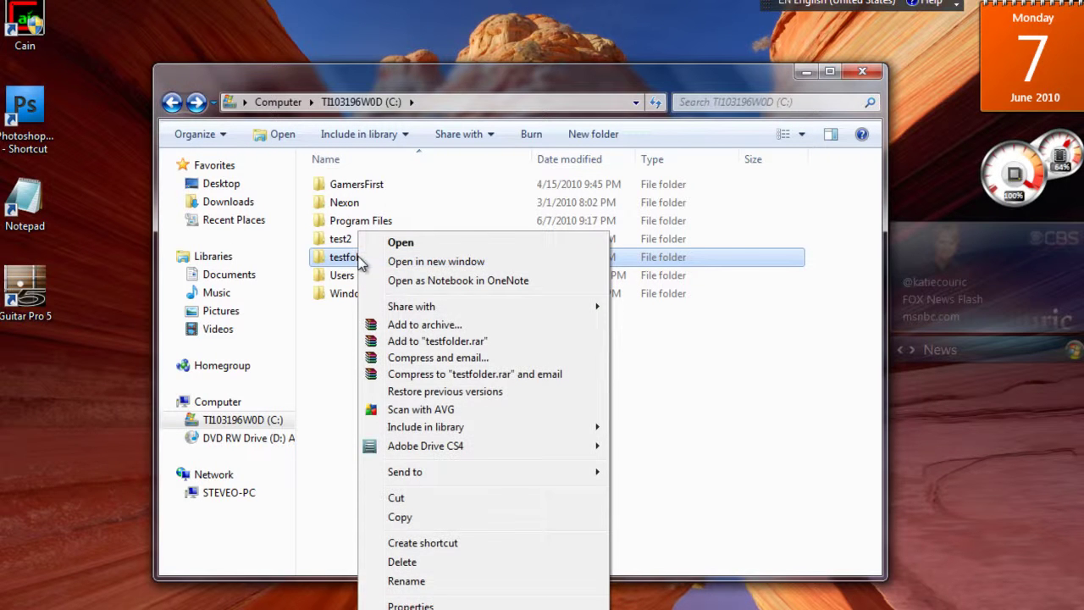
pyautogui.click(389, 257)
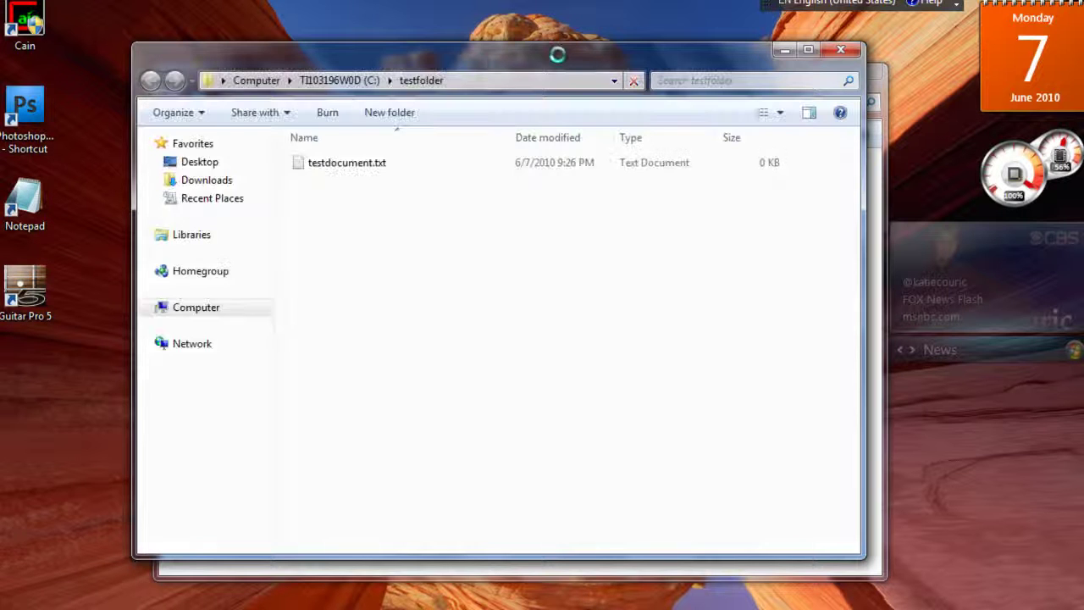
# Place the testfolder and C: drive windows side by side and open the test2 folder in the C: drive window.
pyautogui.moveTo(555, 62); pyautogui.dragTo(315, 100)
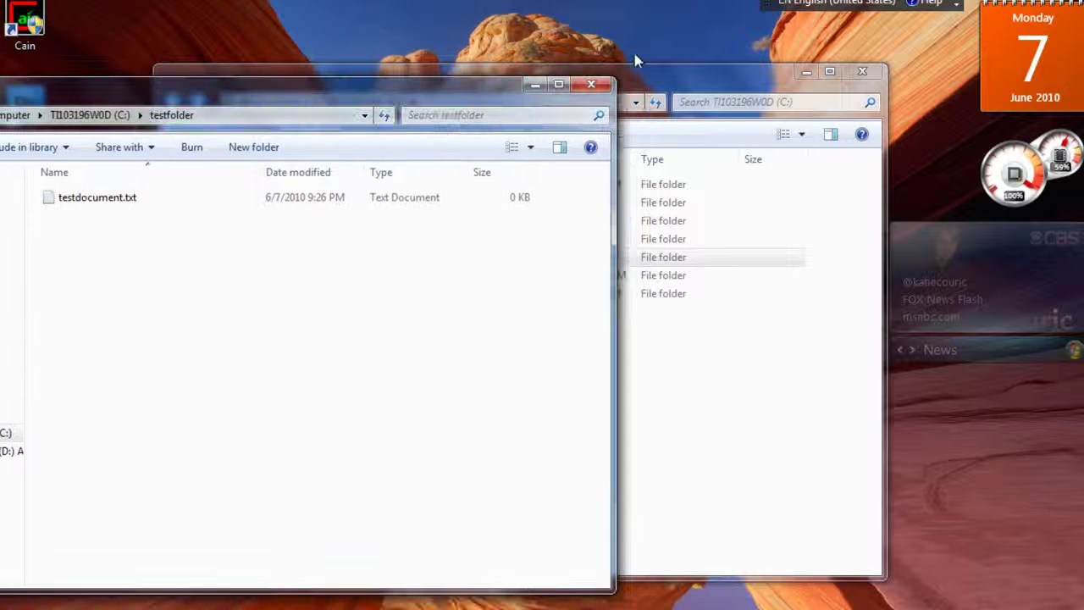
pyautogui.moveTo(645, 72); pyautogui.dragTo(827, 72)
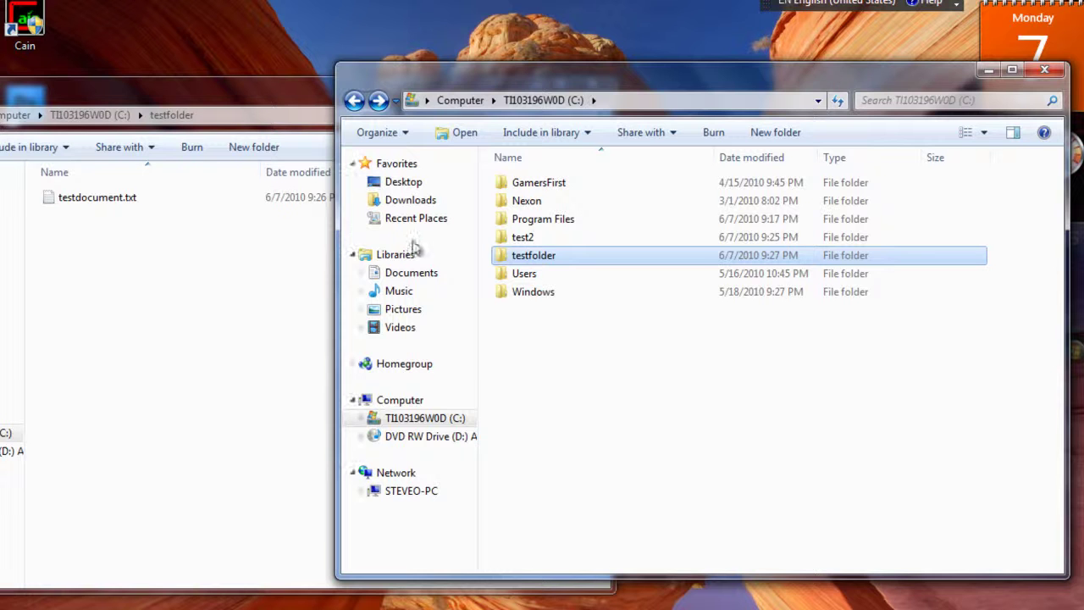
pyautogui.click(532, 238)
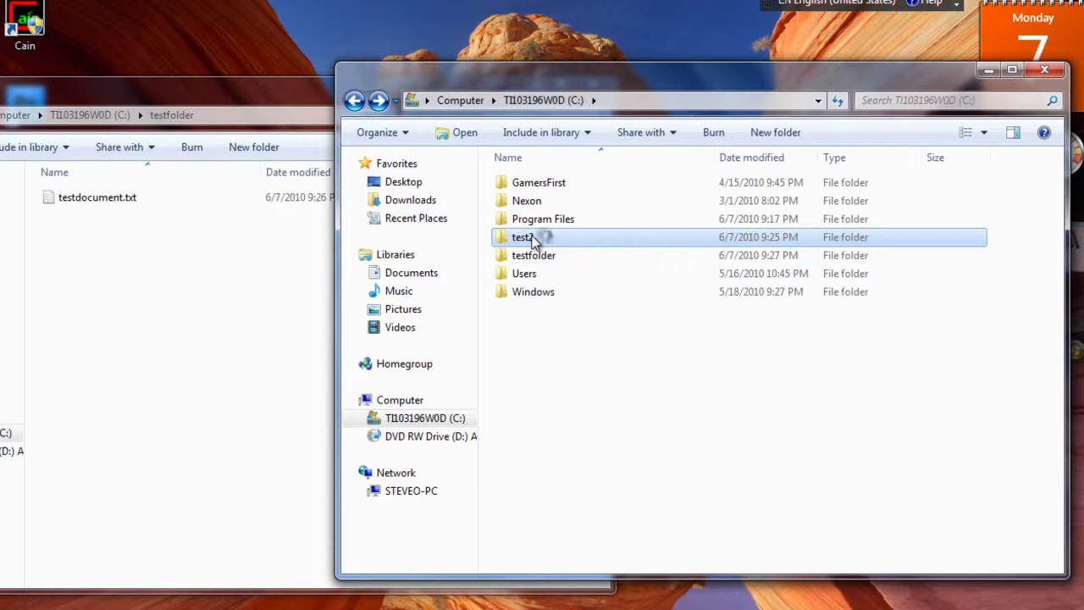
pyautogui.doubleClick(532, 238)
# Move testdocument.txt from testfolder directly into test2, and reopen test2 from the C: drive to check its contents.
pyautogui.click(207, 273)
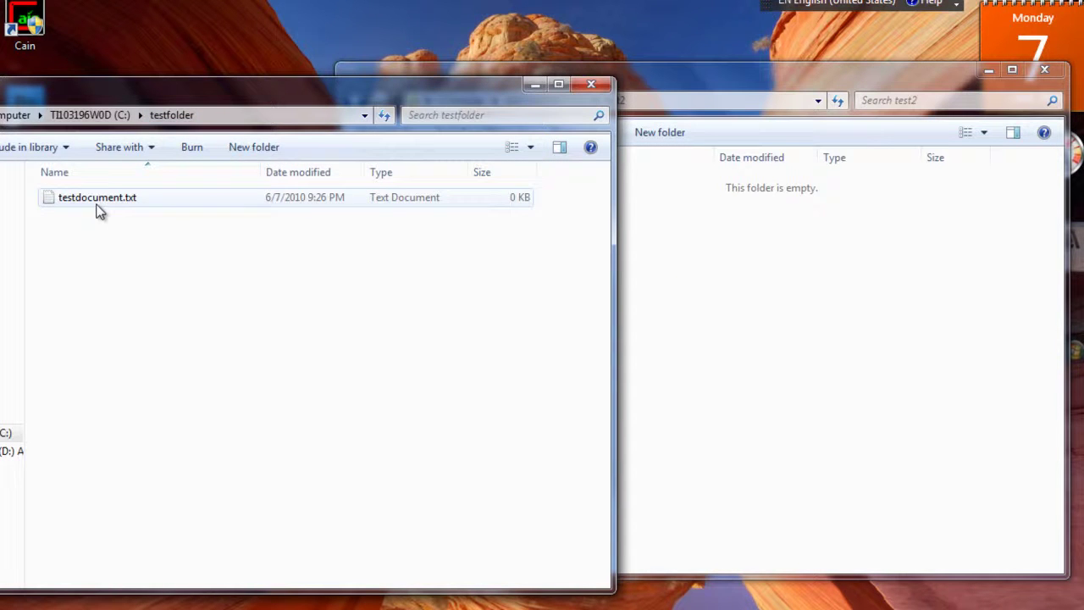
pyautogui.moveTo(98, 207); pyautogui.dragTo(686, 315)
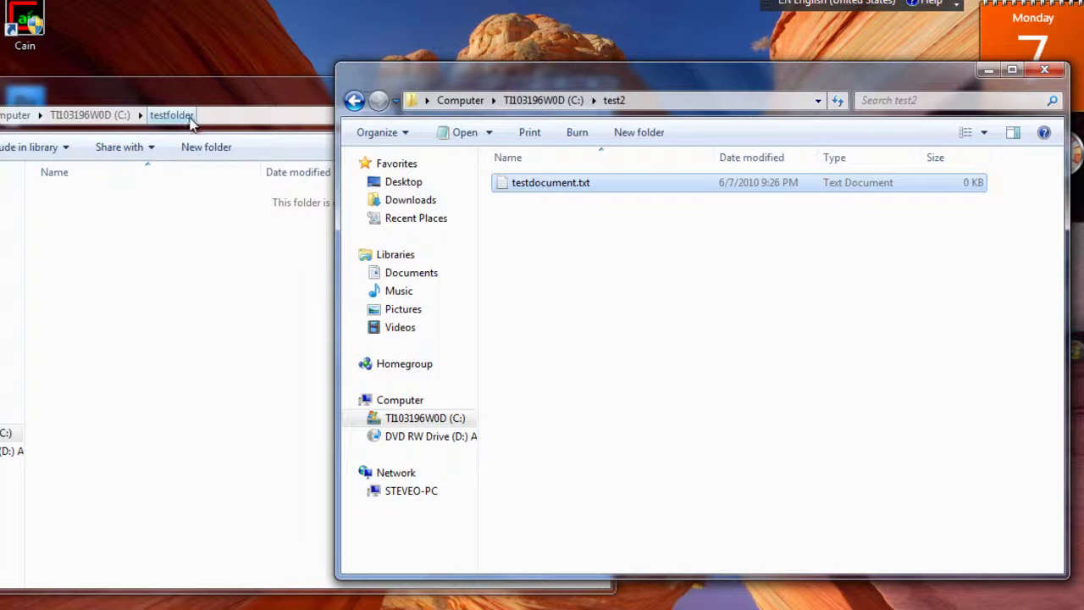
pyautogui.click(354, 101)
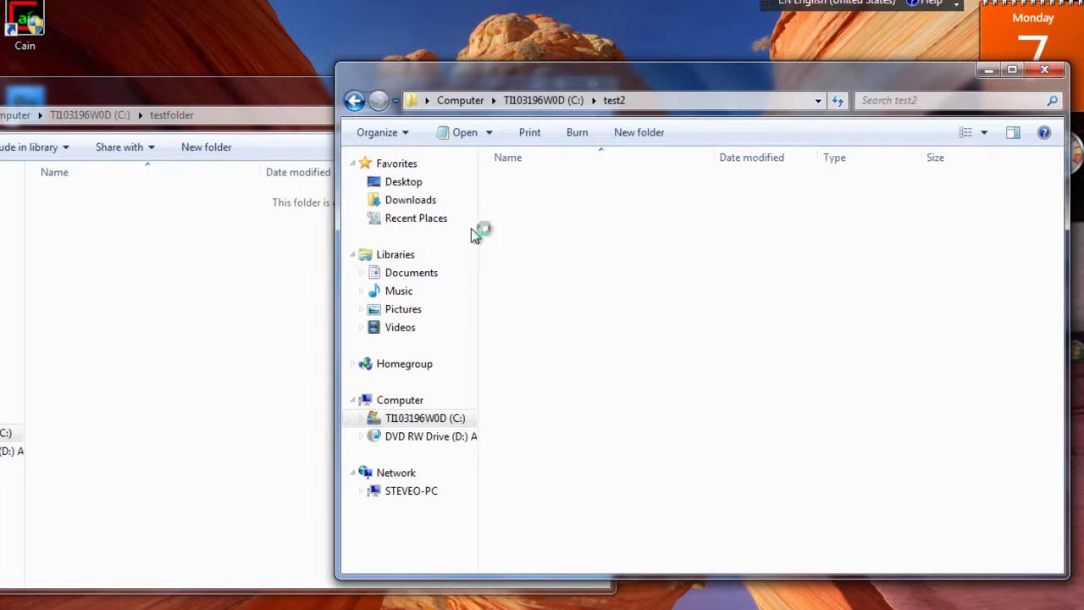
pyautogui.click(525, 242)
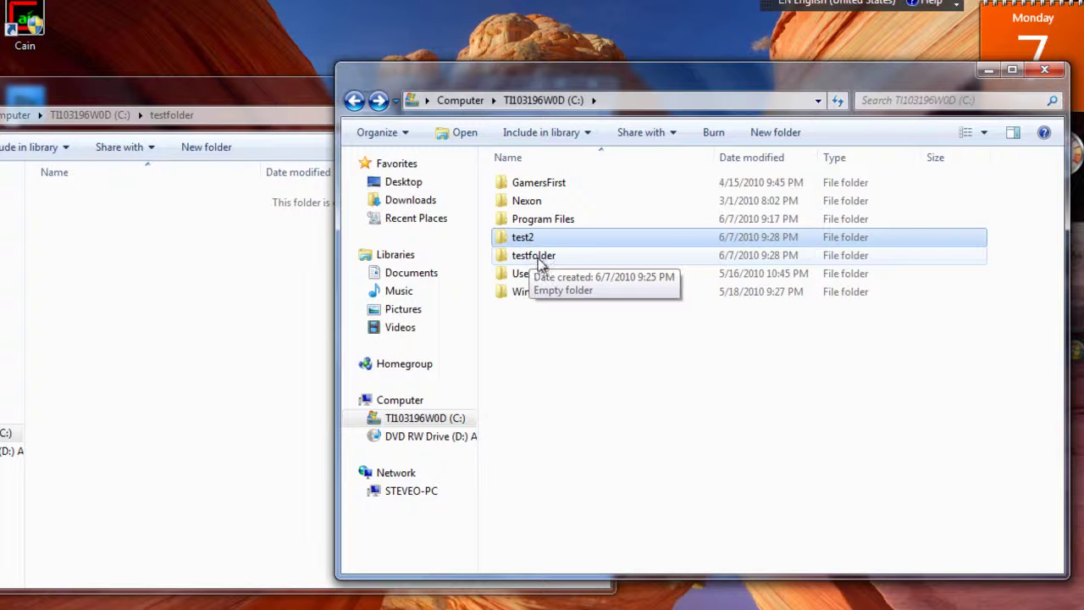
pyautogui.doubleClick(534, 236)
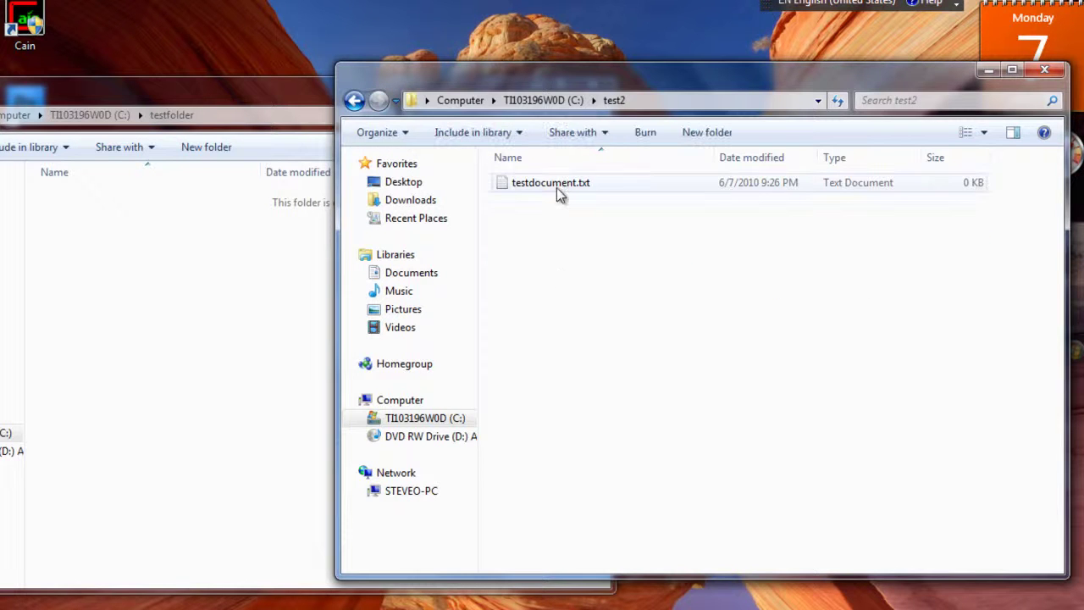
# Cut testdocument.txt from test2 and paste it into testfolder, checking the contents of test2.
pyautogui.click(540, 194)
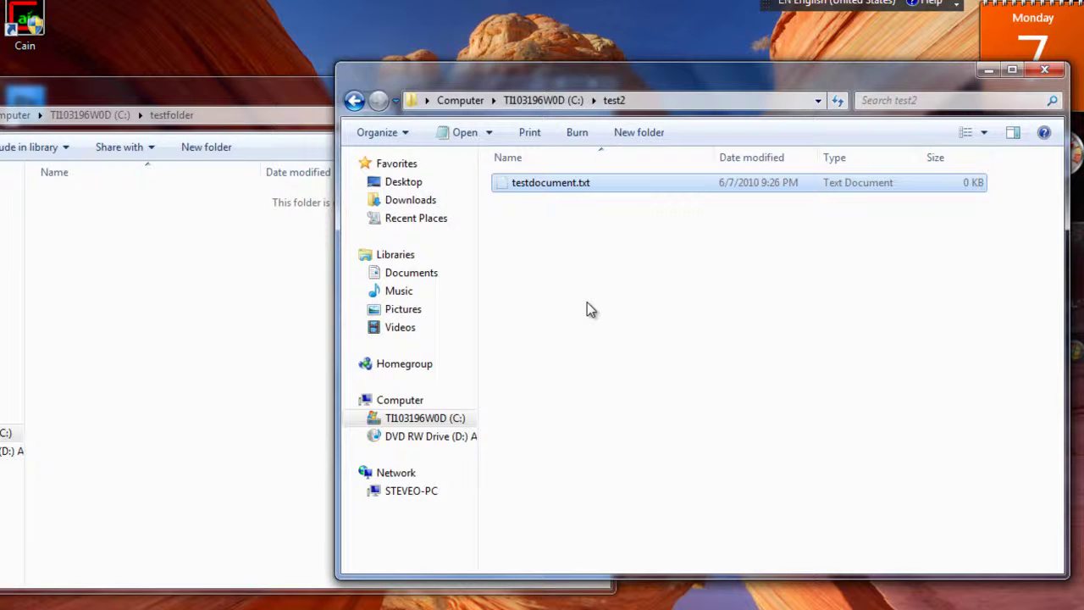
pyautogui.click(226, 280)
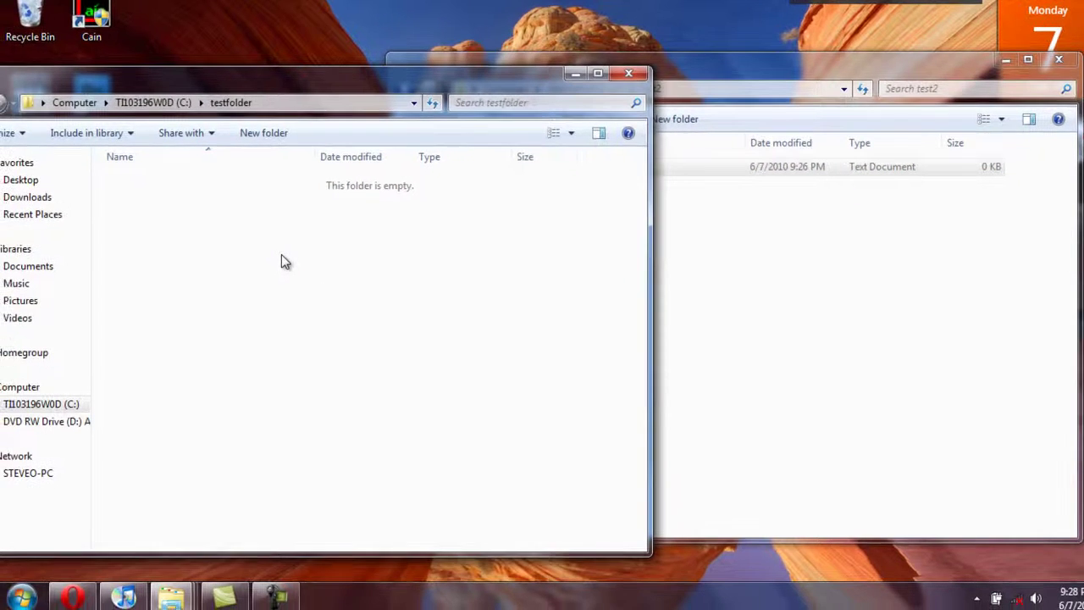
pyautogui.hotkey('ctrl', 'v')
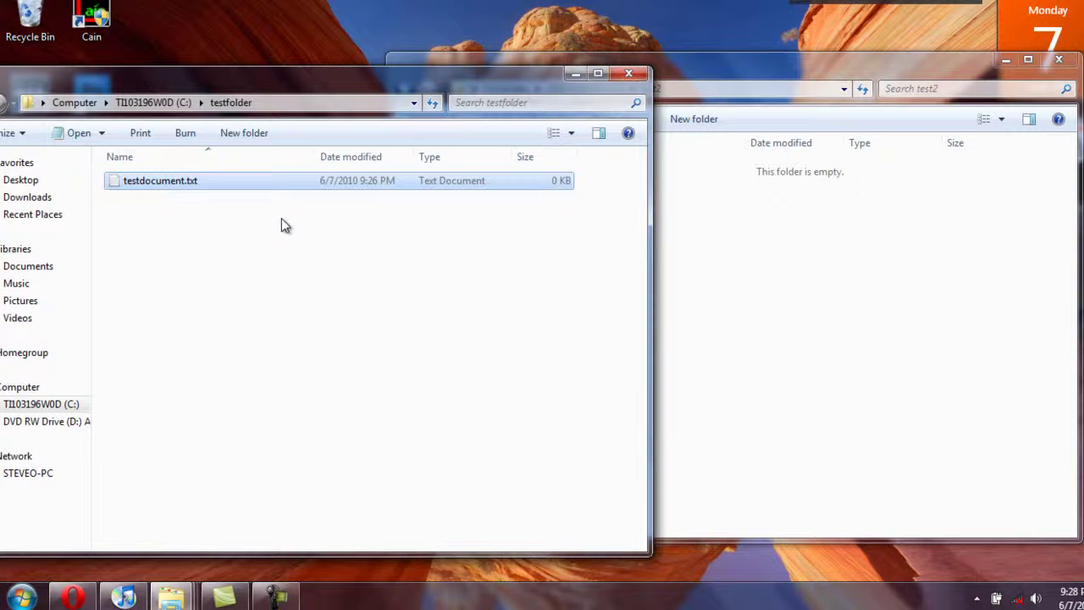
pyautogui.click(705, 227)
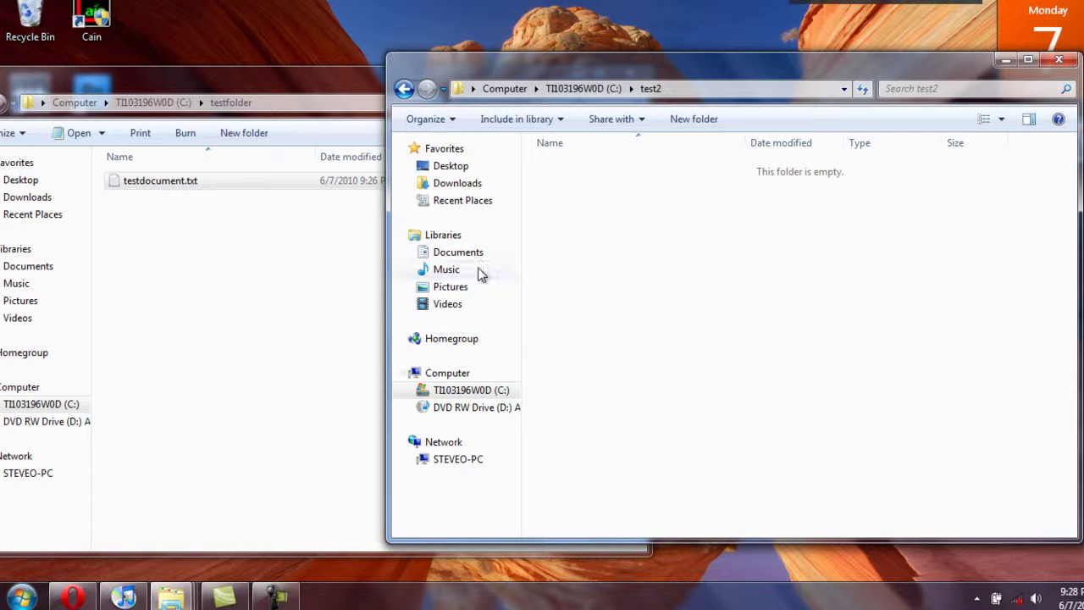
pyautogui.click(271, 227)
pyautogui.rightClick(249, 189)
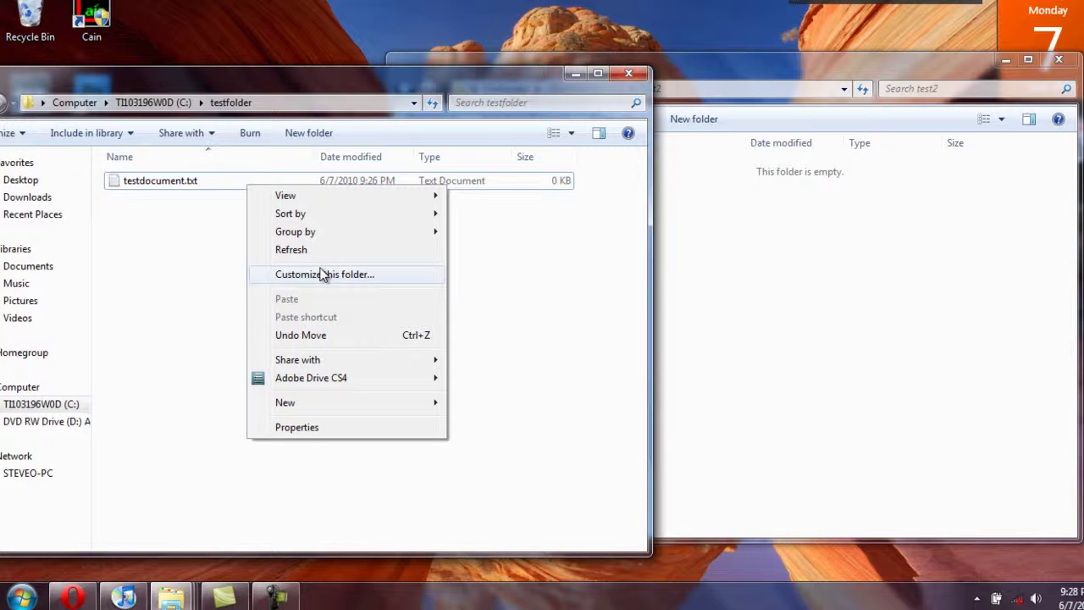
pyautogui.click(191, 273)
# Cut testdocument.txt from testfolder and paste it into the test2 folder.
pyautogui.click(168, 182)
pyautogui.rightClick(167, 187)
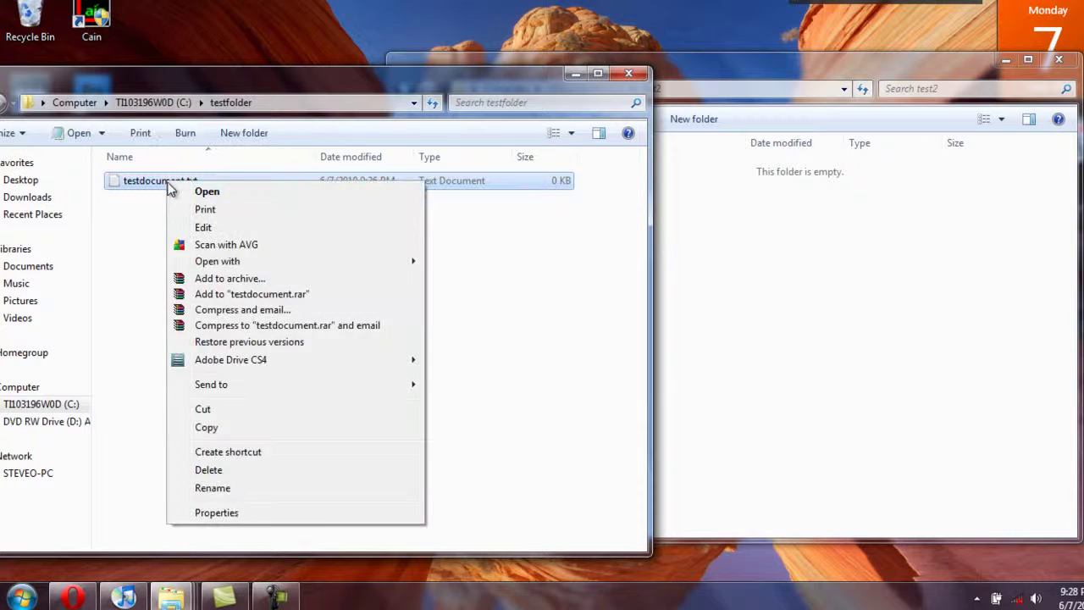
pyautogui.click(245, 410)
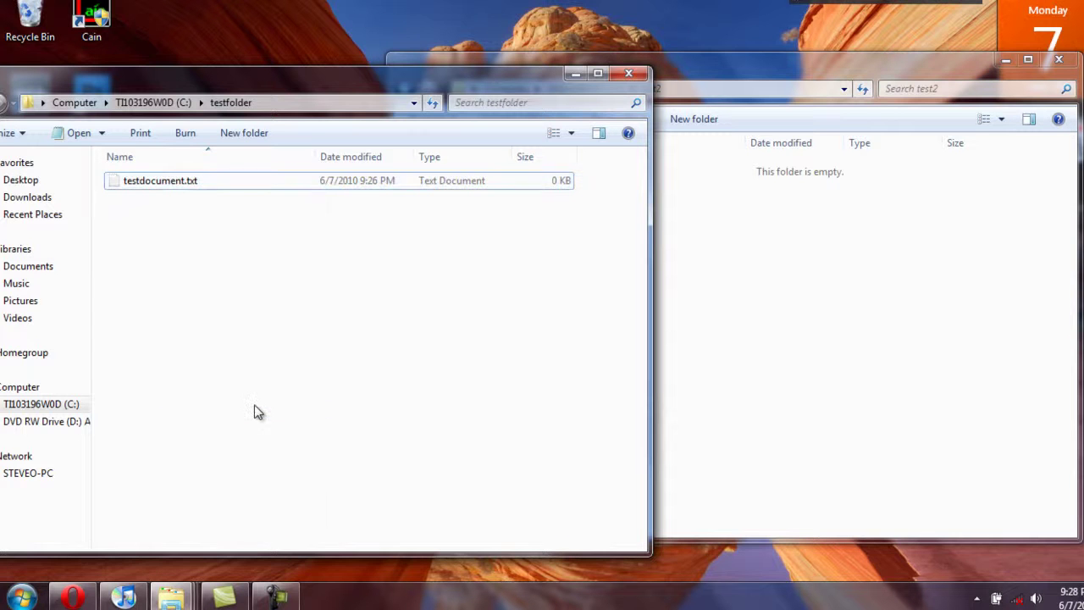
pyautogui.click(254, 409)
pyautogui.click(803, 336)
pyautogui.rightClick(803, 337)
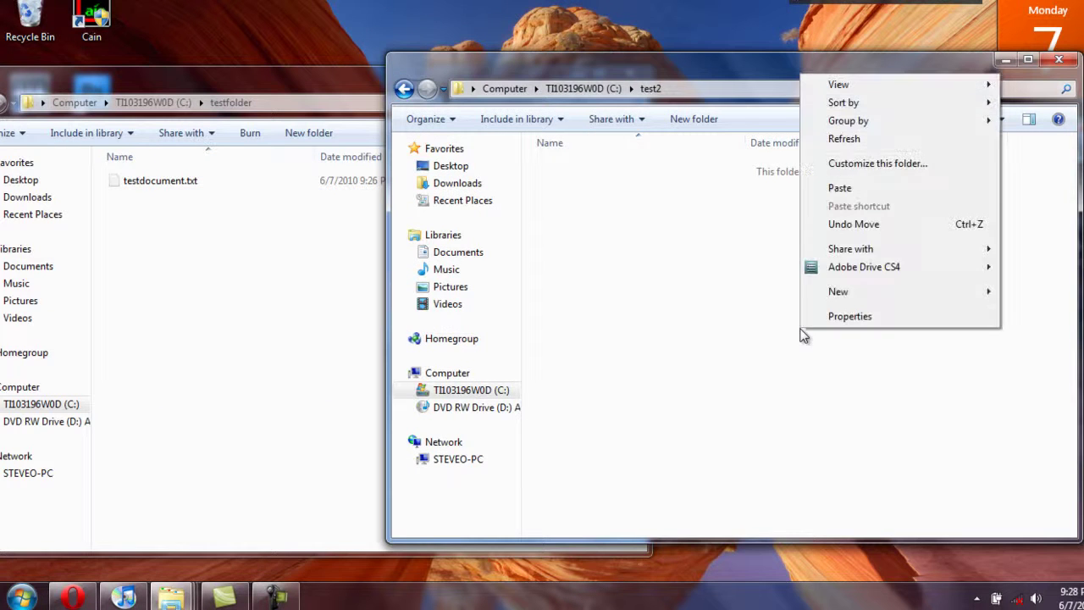
pyautogui.click(842, 188)
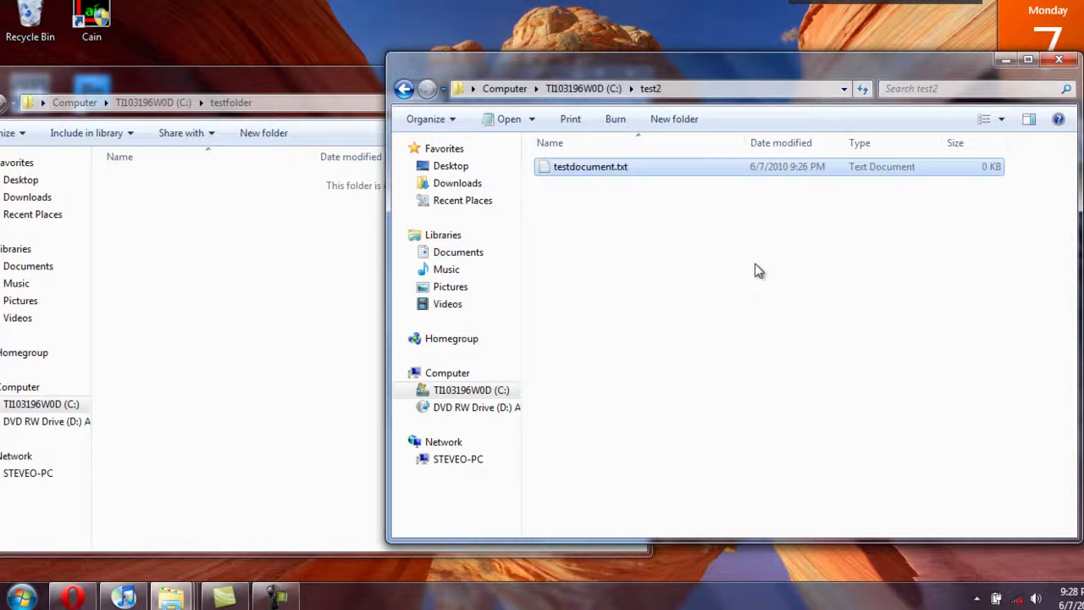
# Copy testdocument.txt from test2 and paste the copy into testfolder.
pyautogui.rightClick(623, 170)
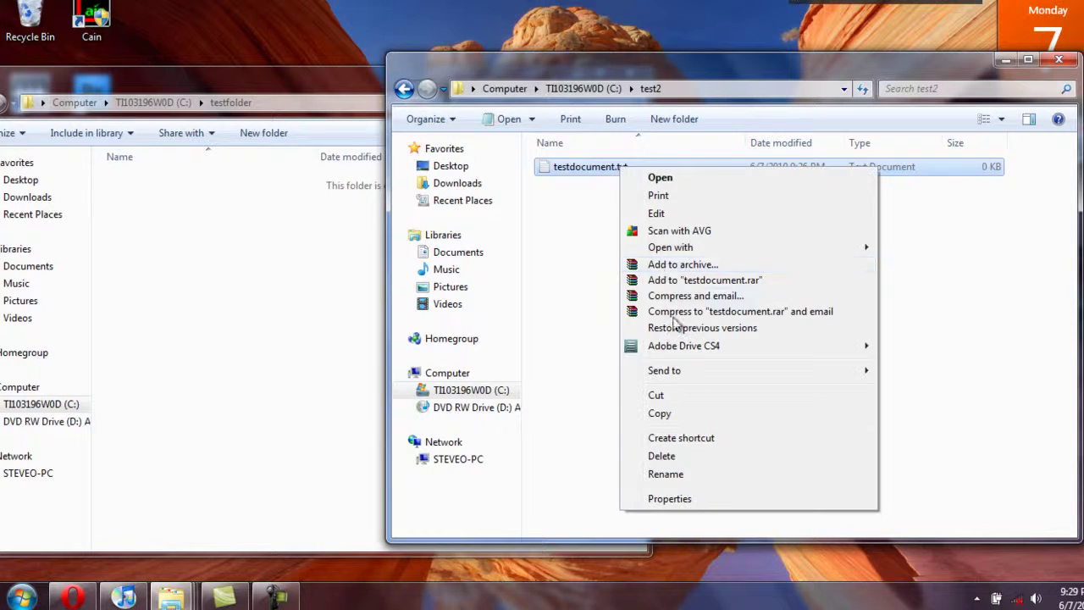
pyautogui.click(684, 414)
pyautogui.click(322, 363)
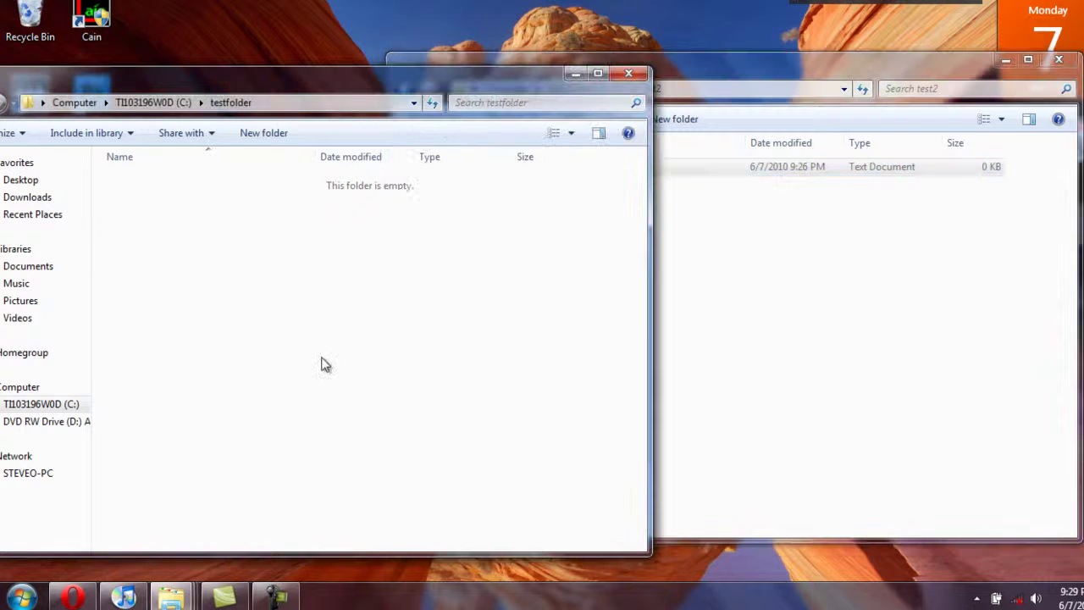
pyautogui.rightClick(333, 387)
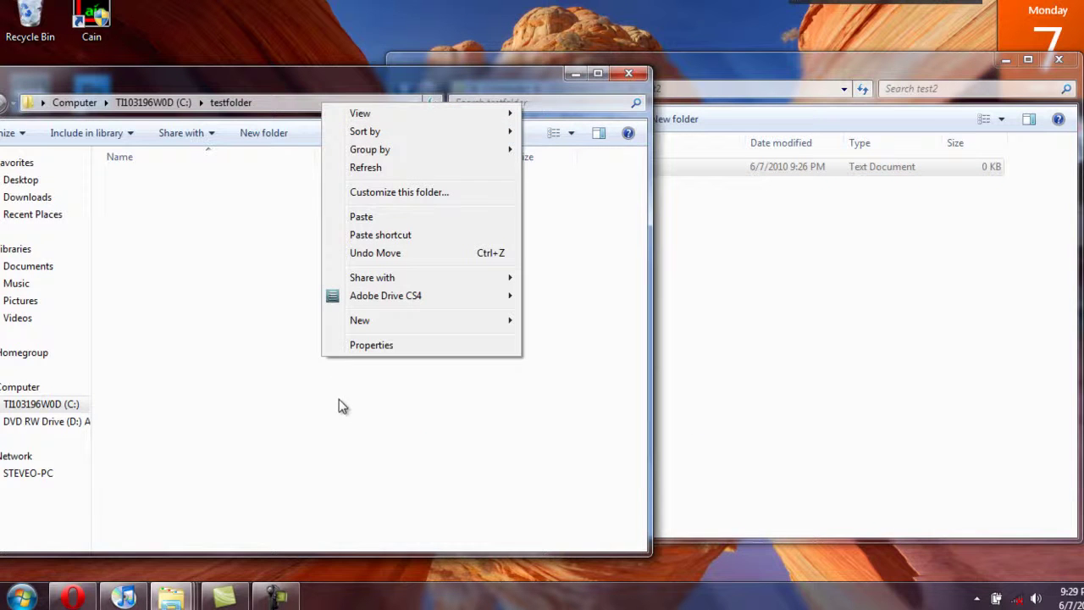
pyautogui.click(374, 222)
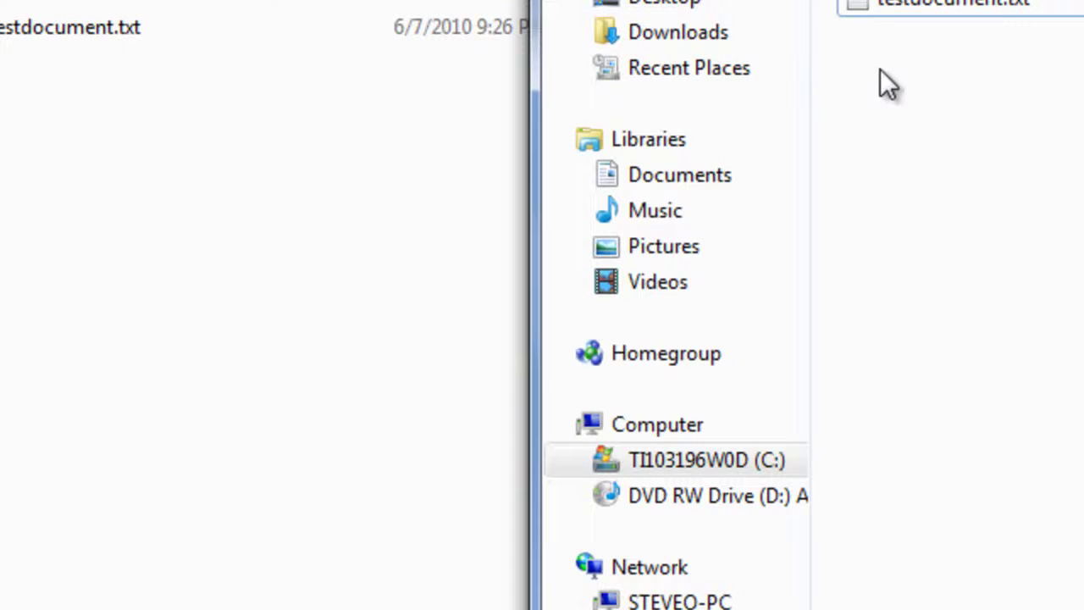
# Paste testdocument.txt into testfolder again, choosing Copy and Replace for the existing file of the same name.
pyautogui.click(322, 125)
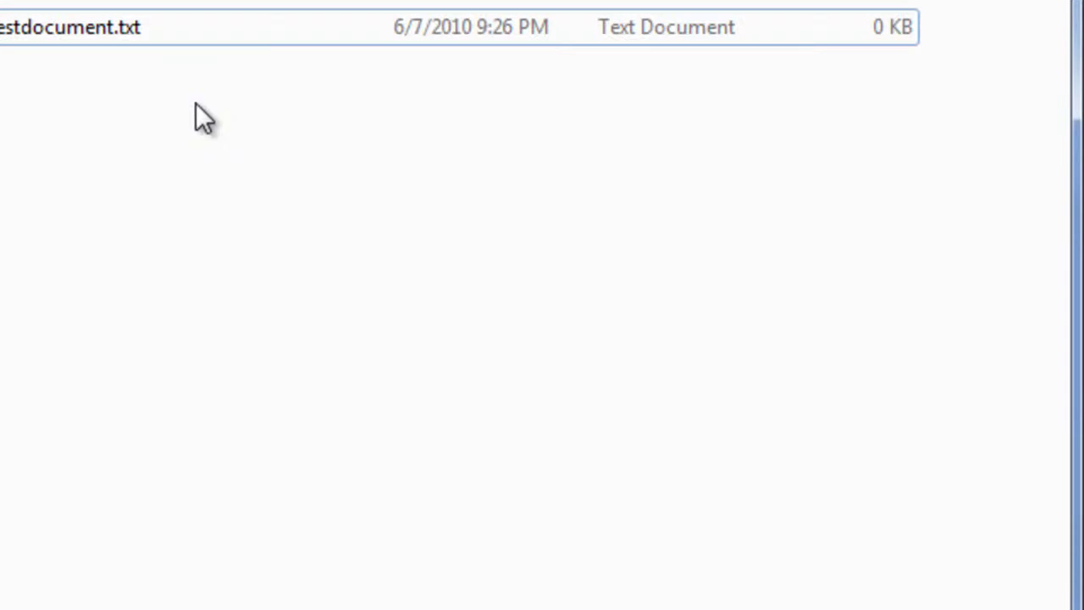
pyautogui.hotkey('ctrl', 'v')
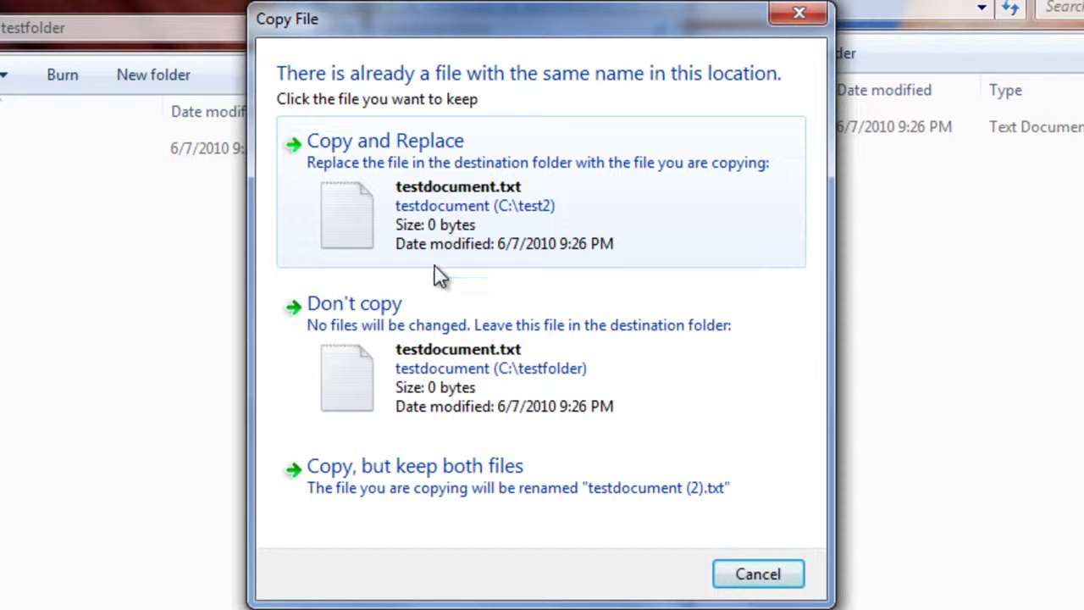
pyautogui.click(418, 218)
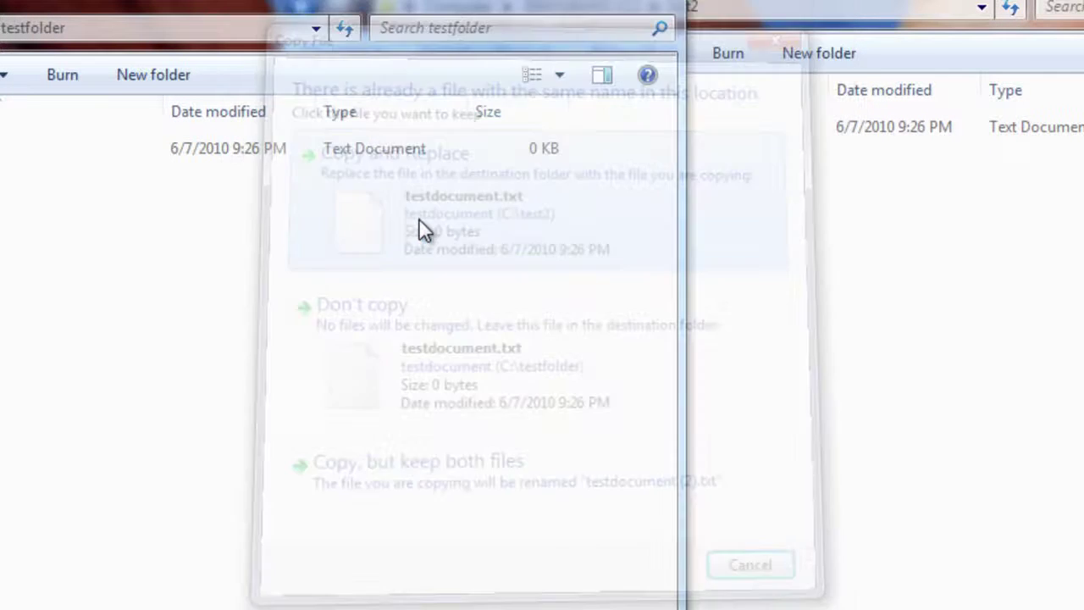
# Delete testdocument.txt from the test2 folder, sending it to the Recycle Bin.
pyautogui.click(592, 234)
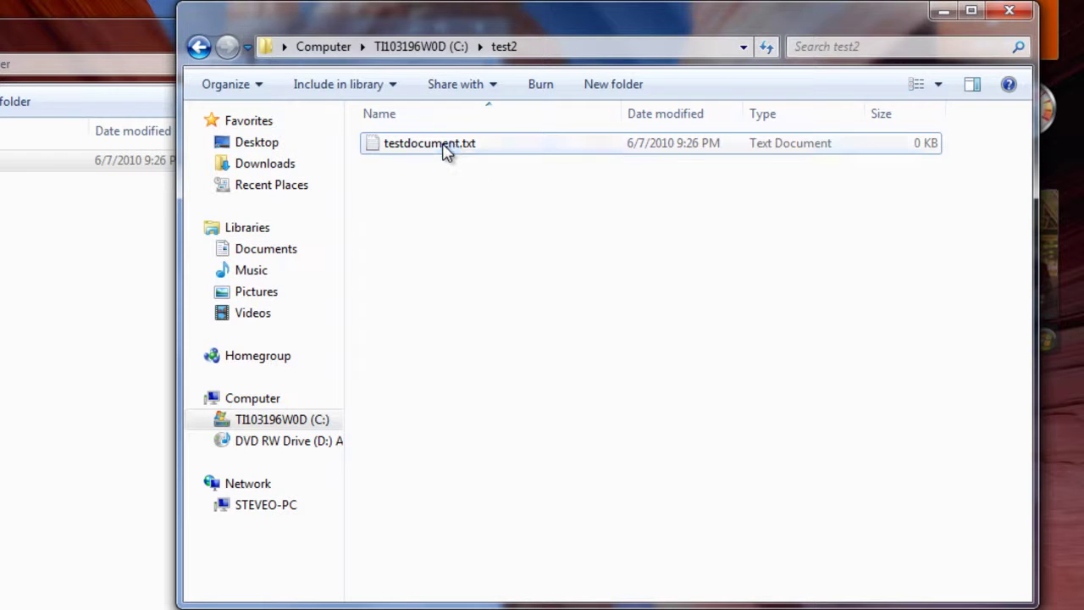
pyautogui.click(444, 149)
pyautogui.press('Delete')
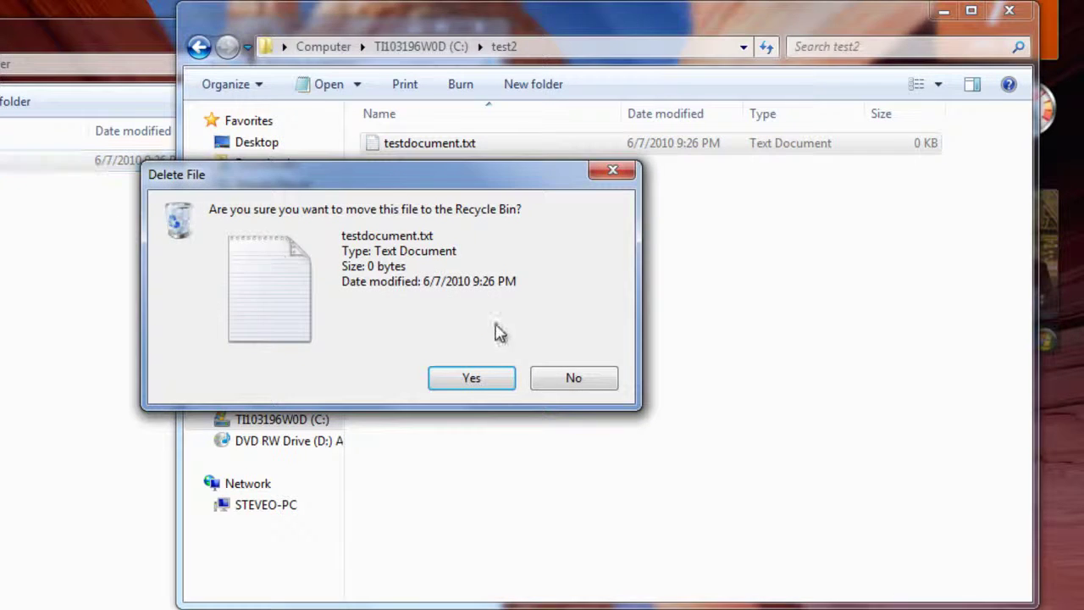
pyautogui.click(471, 376)
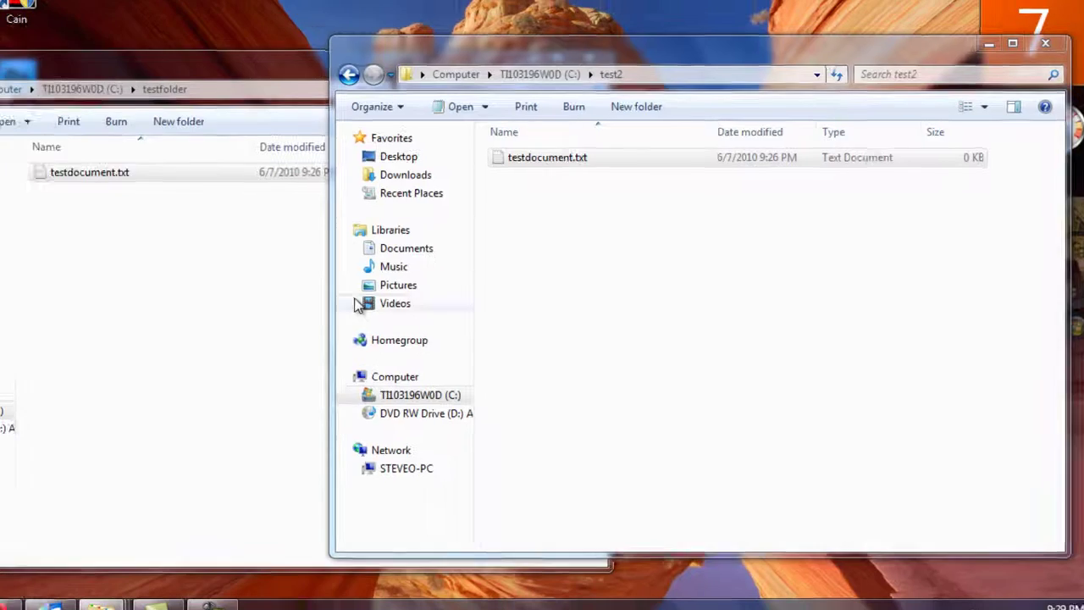
# Delete testdocument.txt from testfolder, sending it to the Recycle Bin, and look at the test2 window.
pyautogui.click(174, 175)
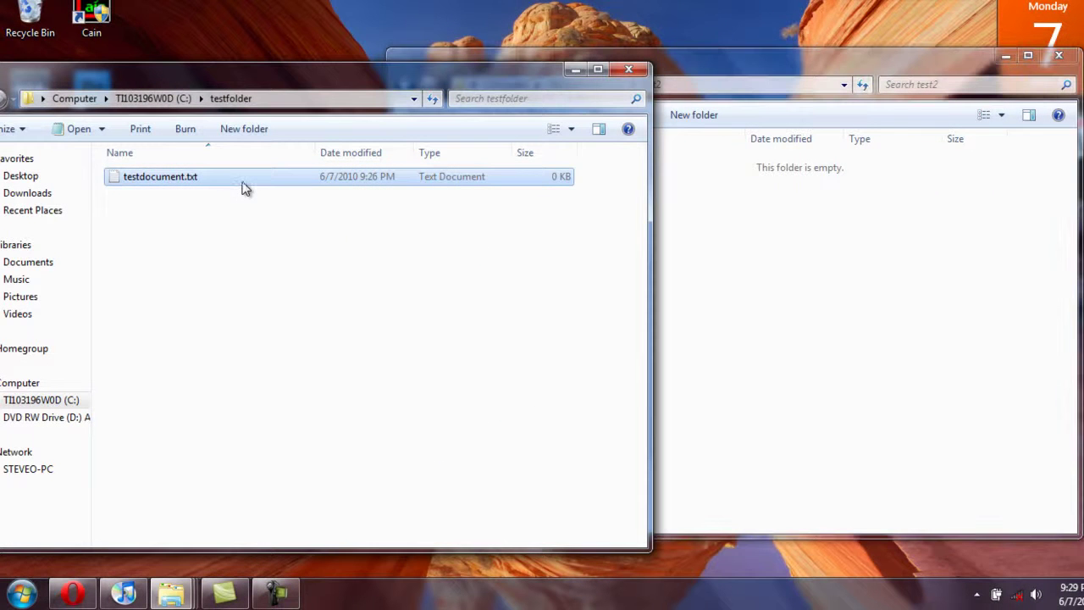
pyautogui.press('F2')
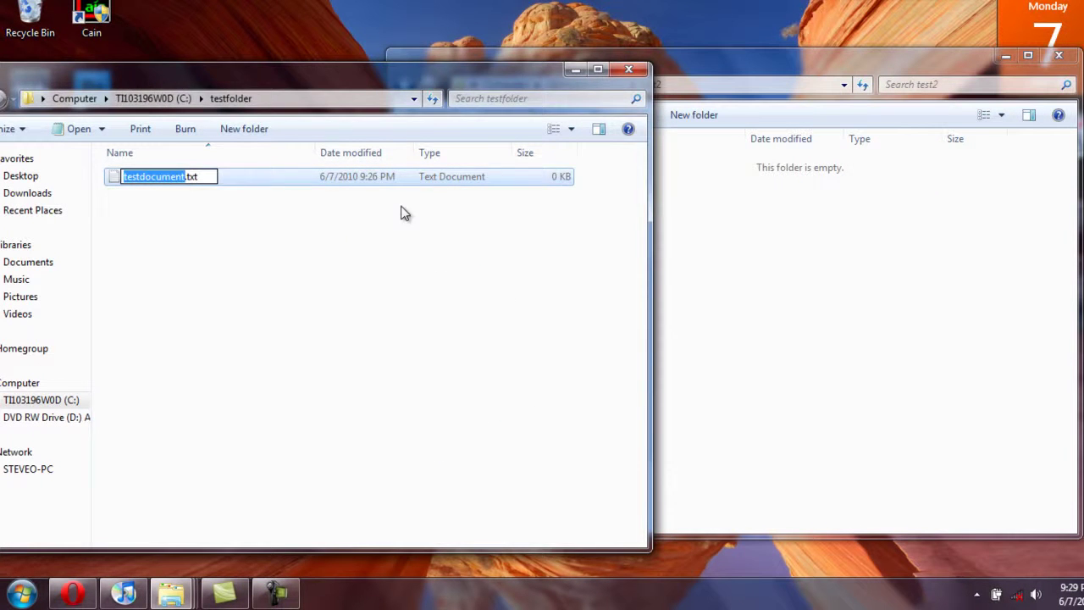
pyautogui.click(353, 184)
pyautogui.press('Delete')
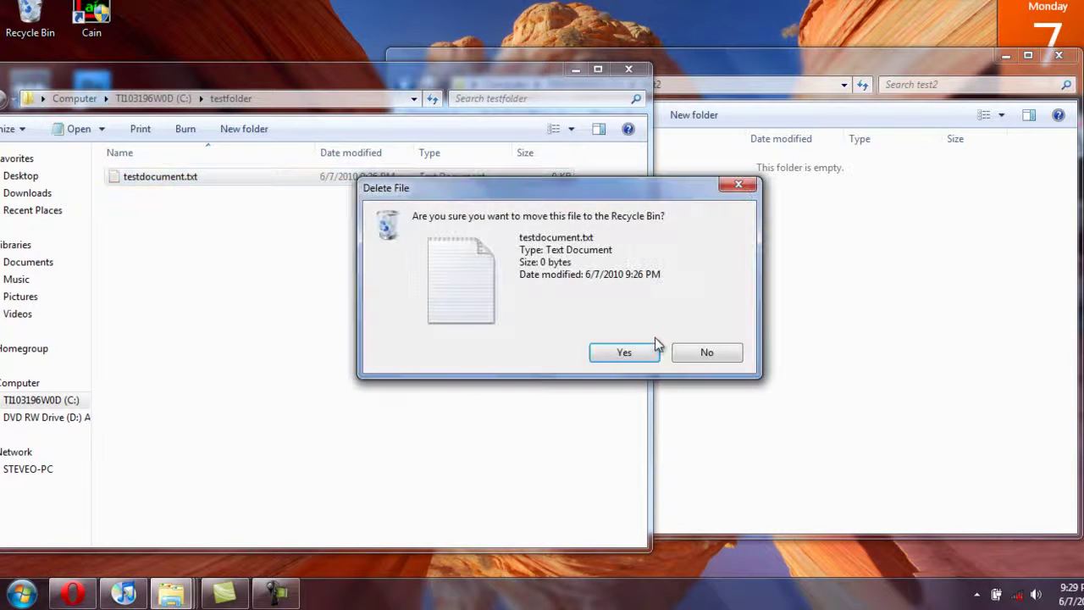
pyautogui.click(627, 354)
pyautogui.click(712, 334)
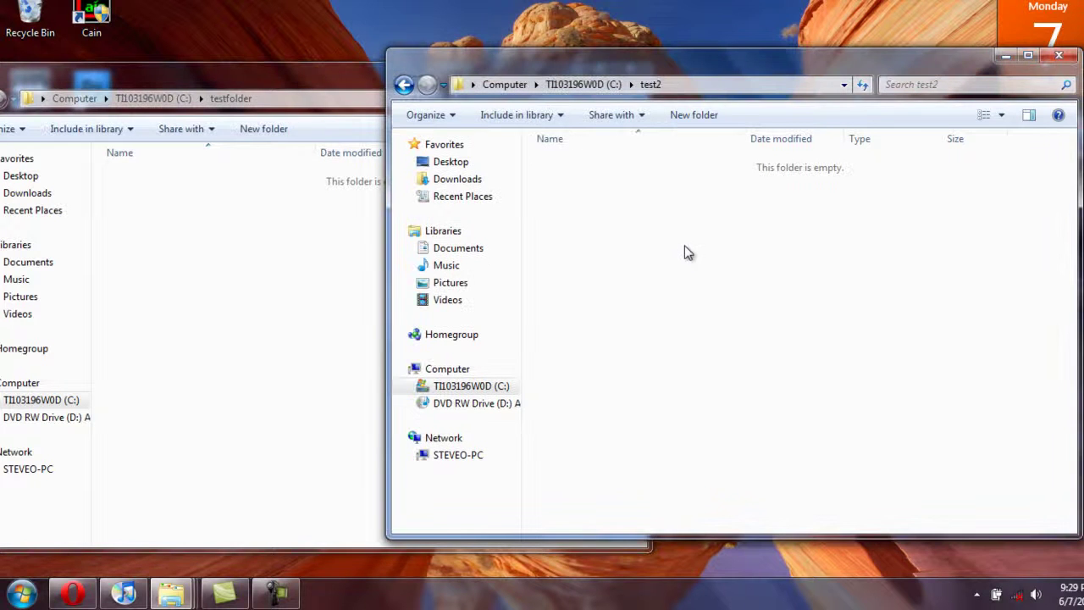
# Undo the deletion of testdocument.txt in testfolder.
pyautogui.click(290, 218)
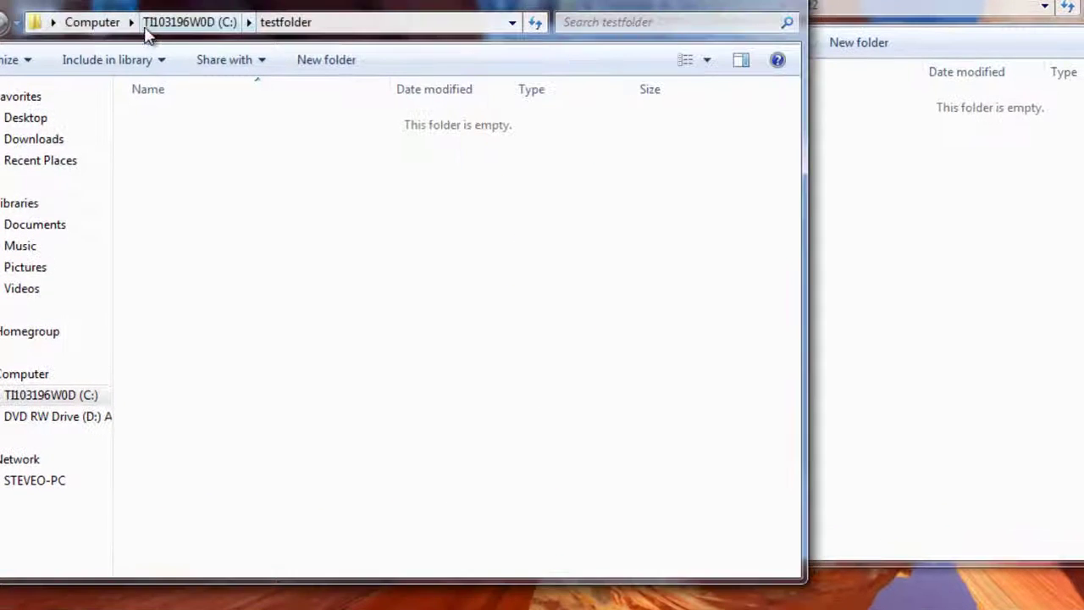
pyautogui.press('alt')
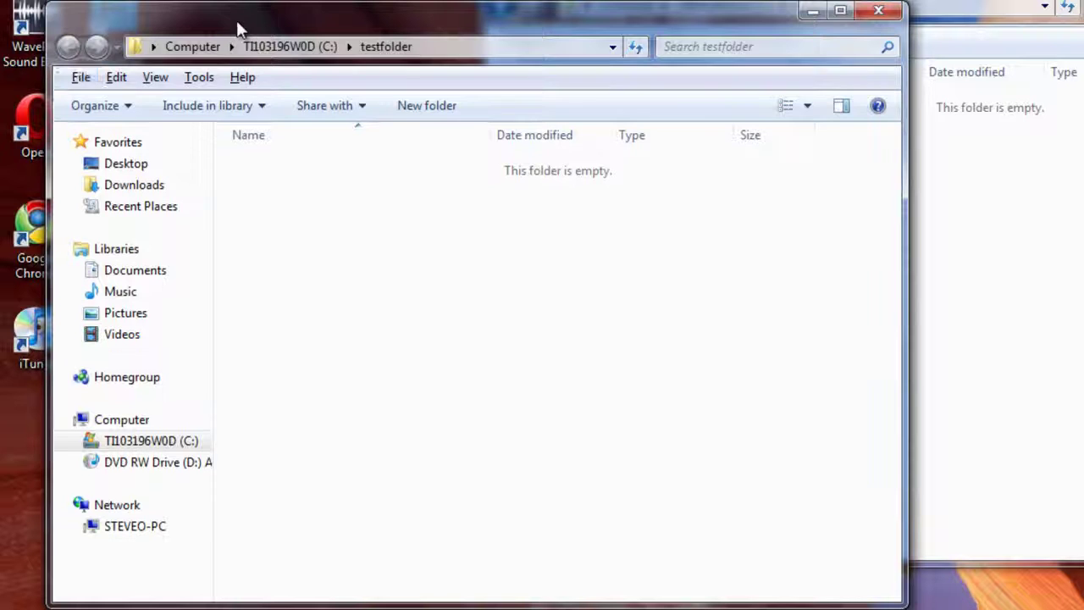
pyautogui.click(116, 77)
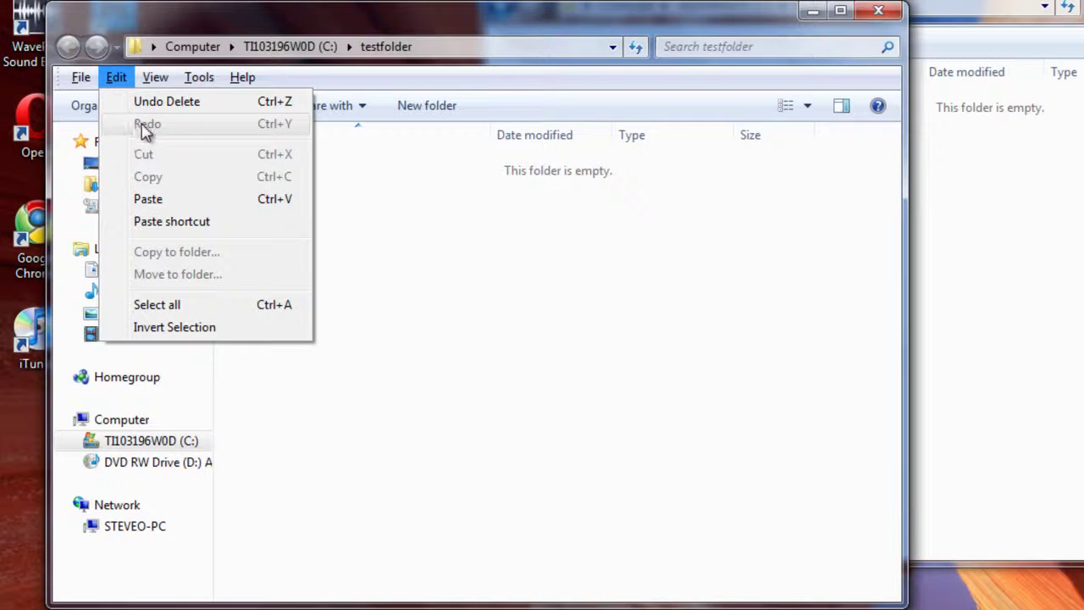
pyautogui.click(151, 103)
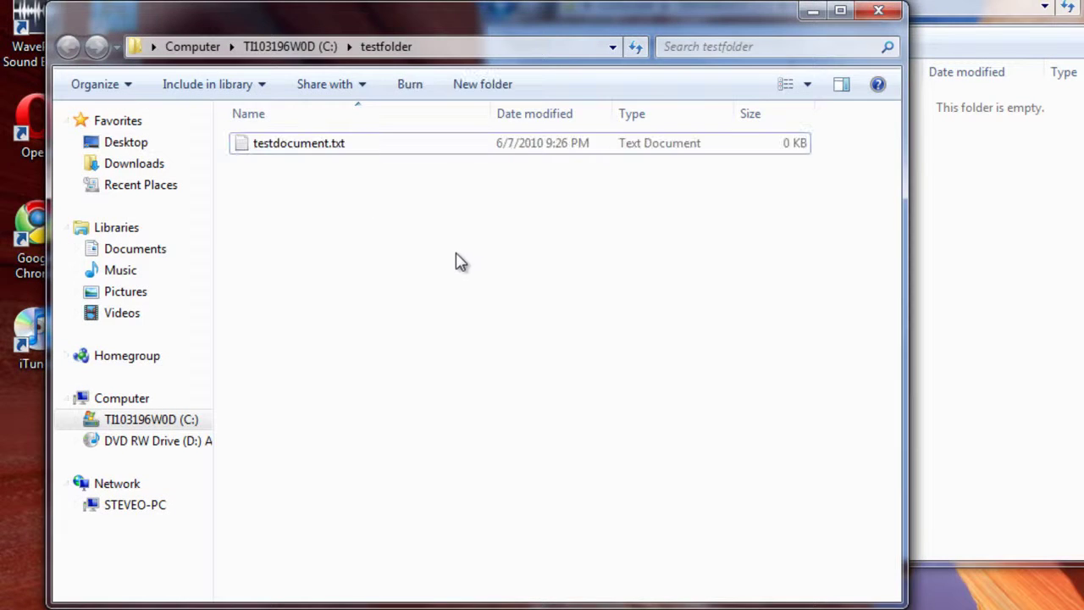
# Copy testdocument.txt from testfolder into the empty test2 folder.
pyautogui.click(973, 294)
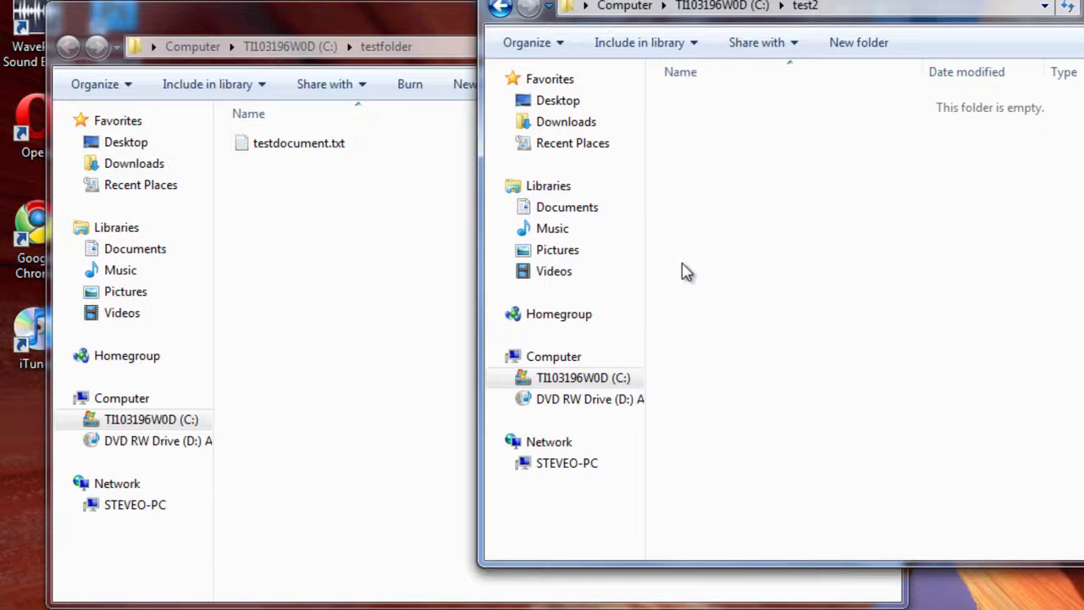
pyautogui.click(327, 144)
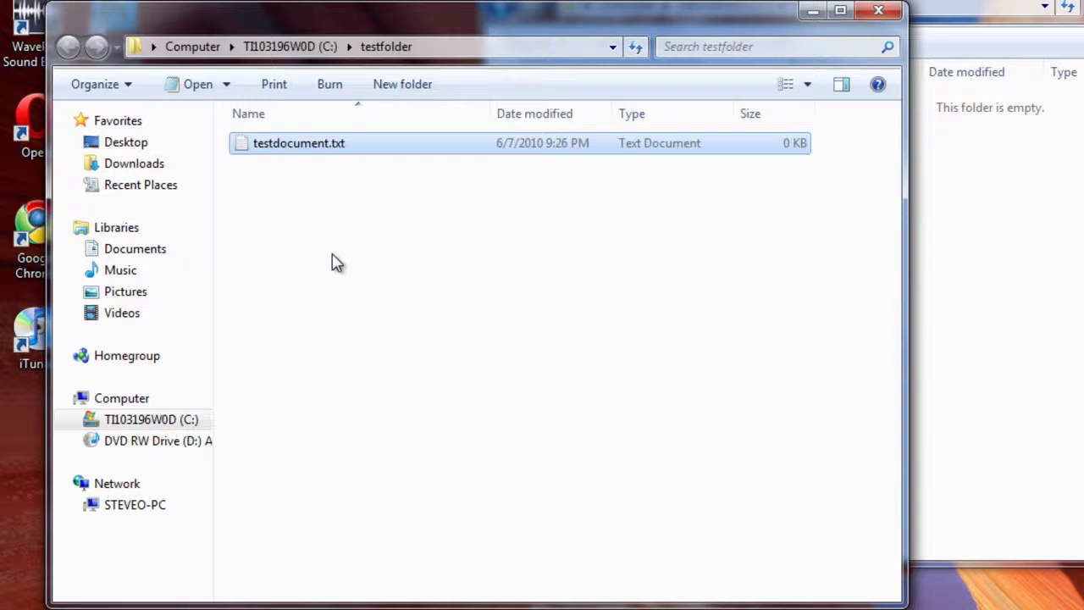
pyautogui.click(1007, 280)
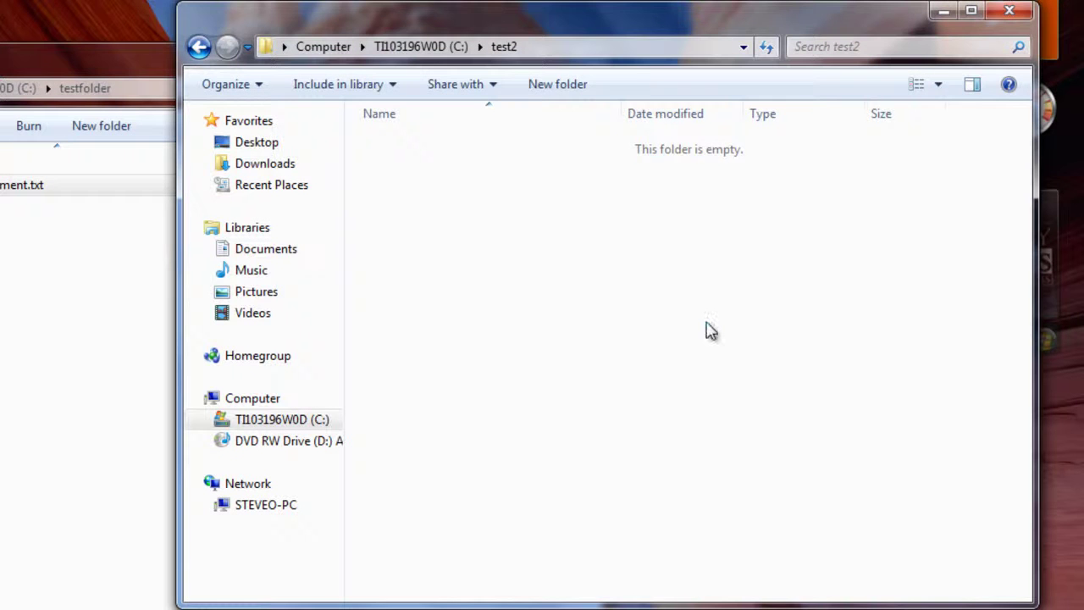
pyautogui.click(601, 292)
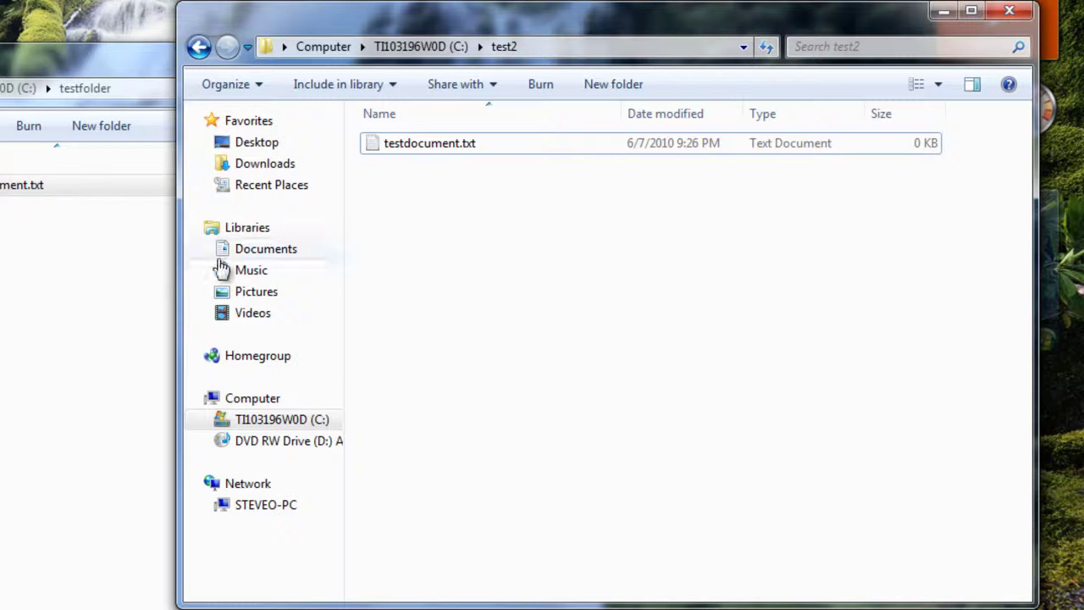
# Delete testdocument.txt from test2 by sending it to the Recycle Bin, and undo that deletion.
pyautogui.click(477, 151)
pyautogui.rightClick(477, 154)
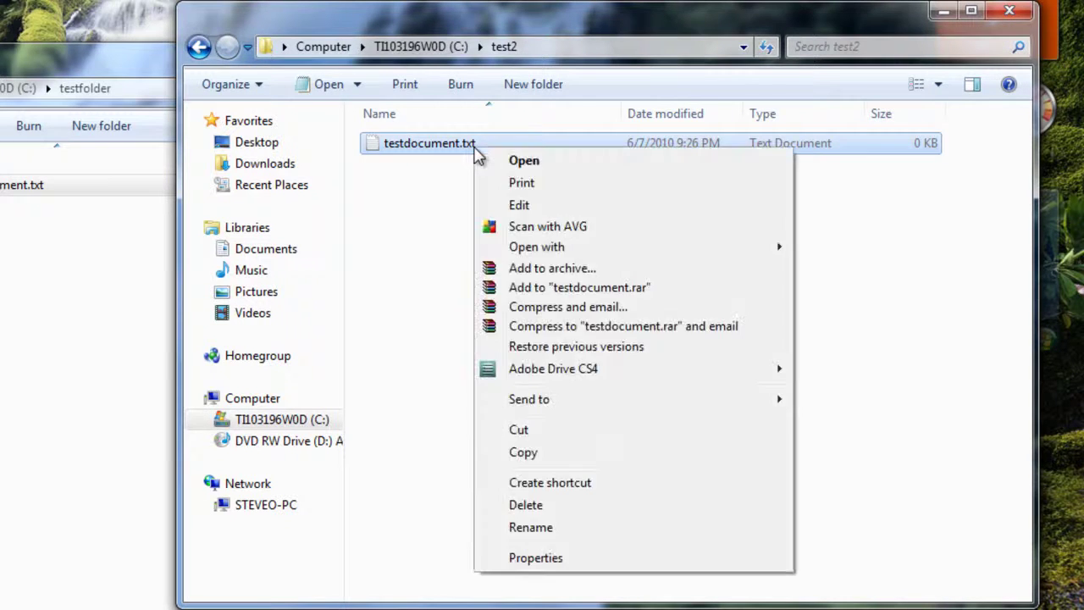
pyautogui.click(574, 506)
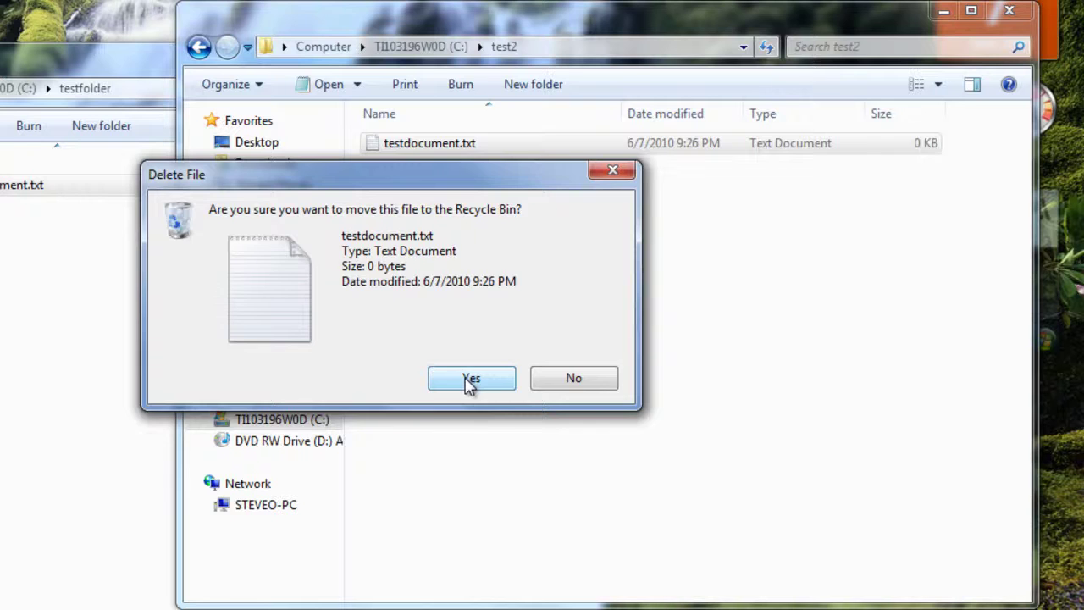
pyautogui.click(471, 381)
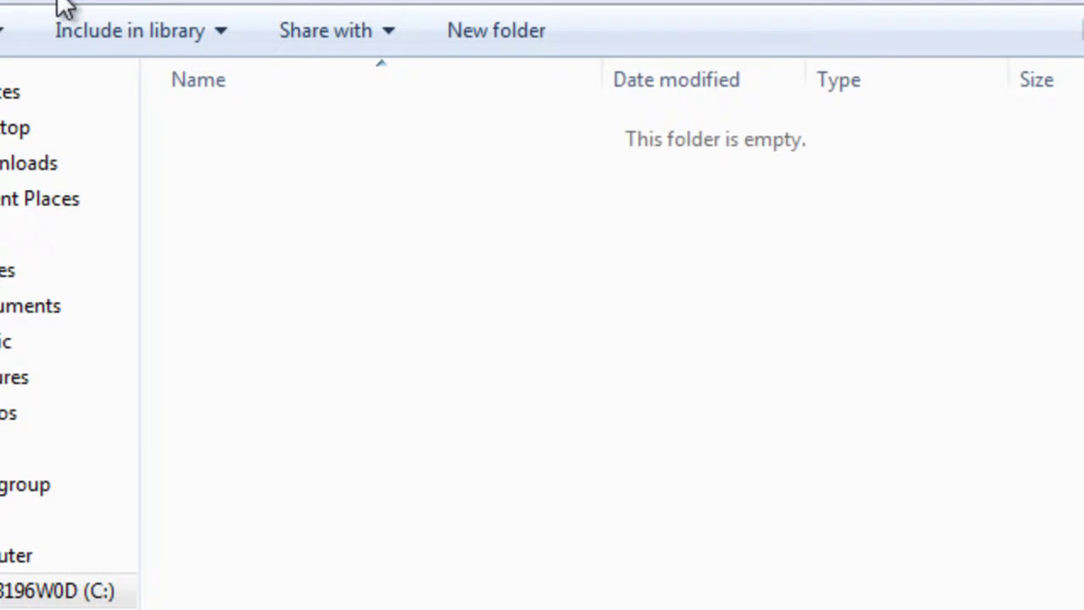
pyautogui.click(3, 6)
pyautogui.click(16, 31)
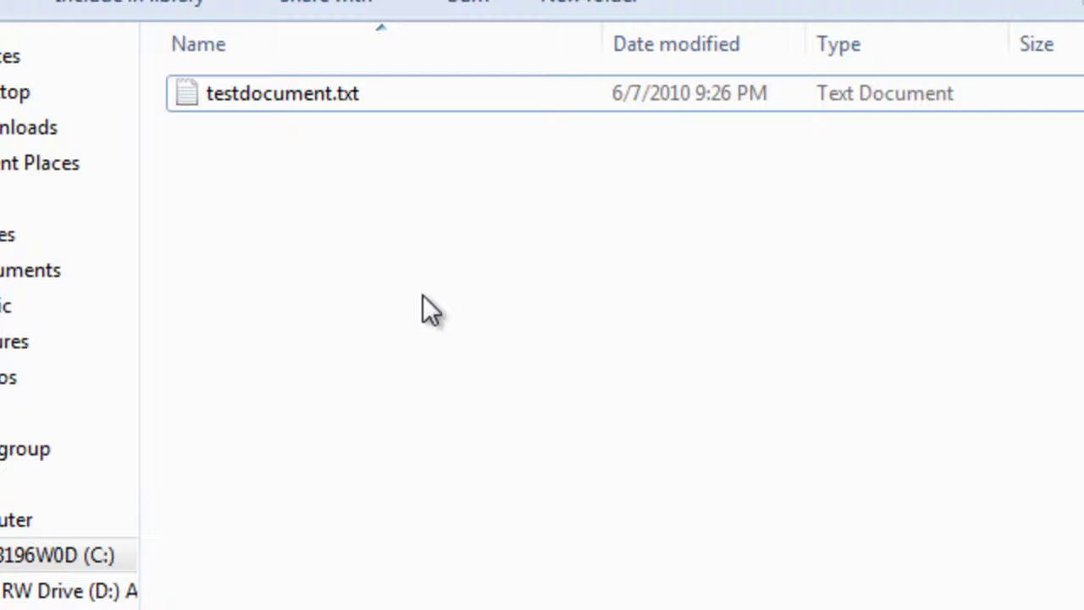
# Delete the restored testdocument.txt from the test2 folder, moving it to the Recycle Bin.
pyautogui.click(294, 99)
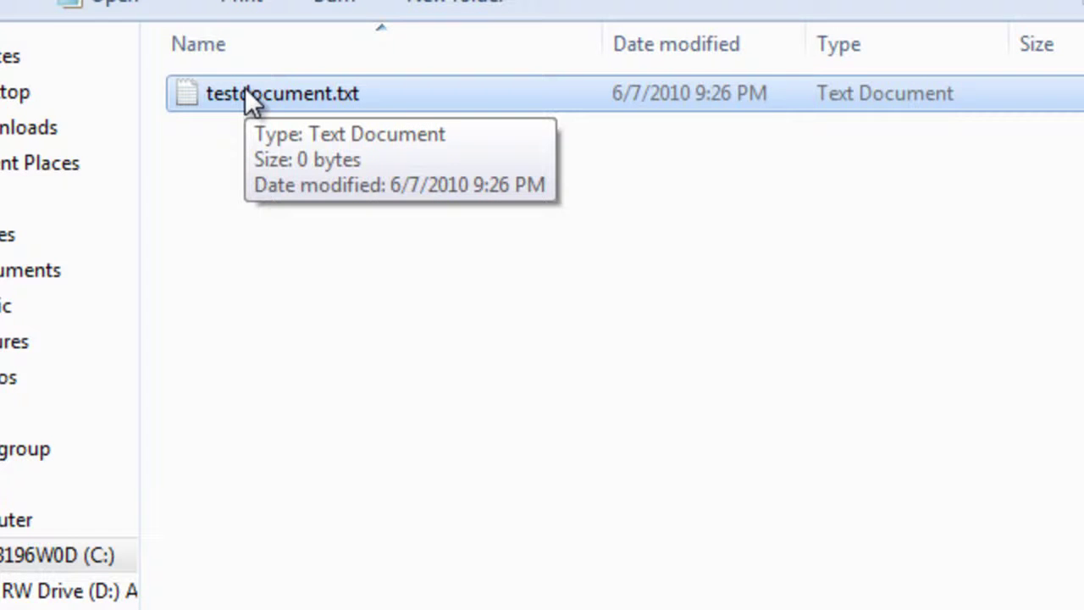
pyautogui.press('Delete')
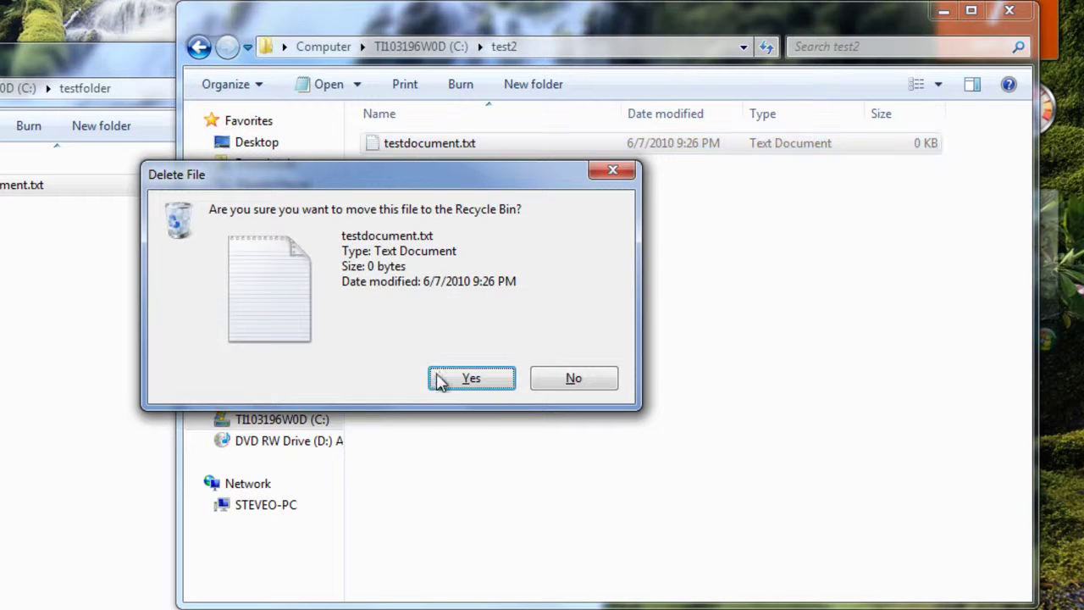
pyautogui.click(458, 382)
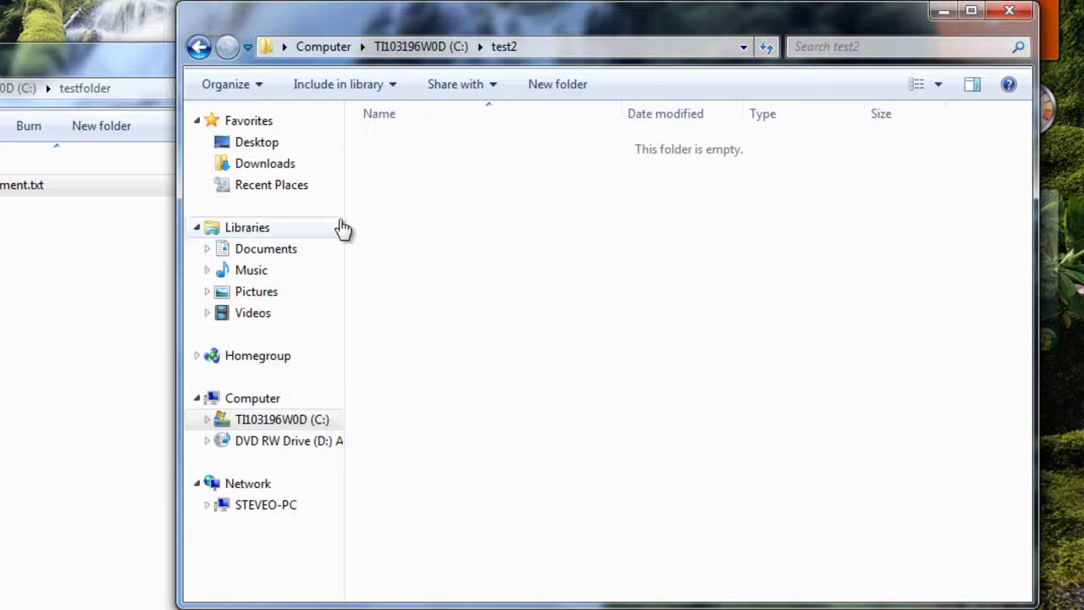
# Return to the root of the C: drive and duplicate the test2 folder there.
pyautogui.click(61, 288)
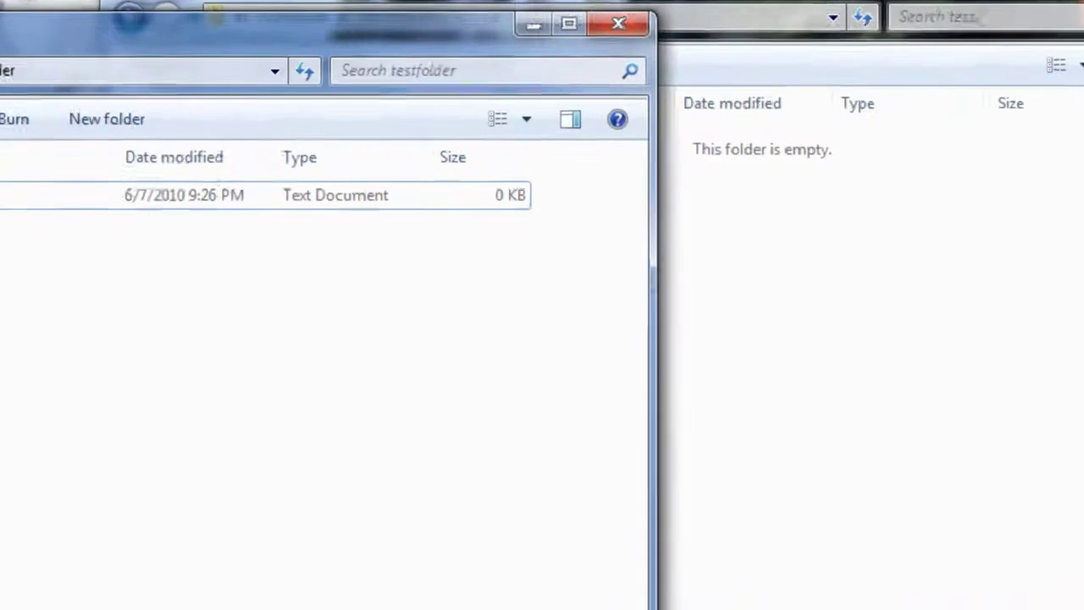
pyautogui.click(709, 235)
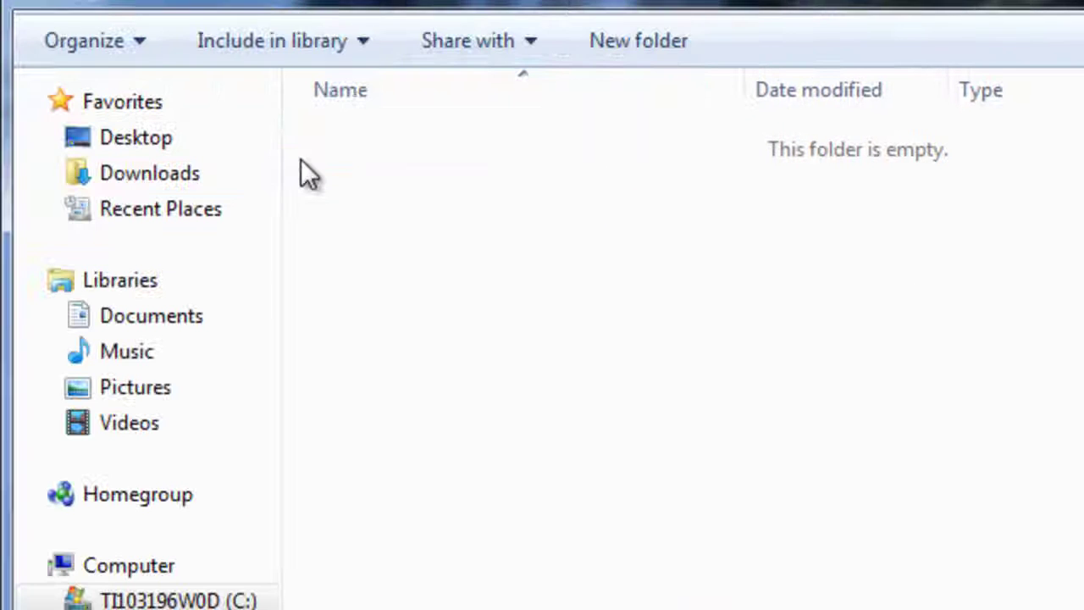
pyautogui.click(54, 8)
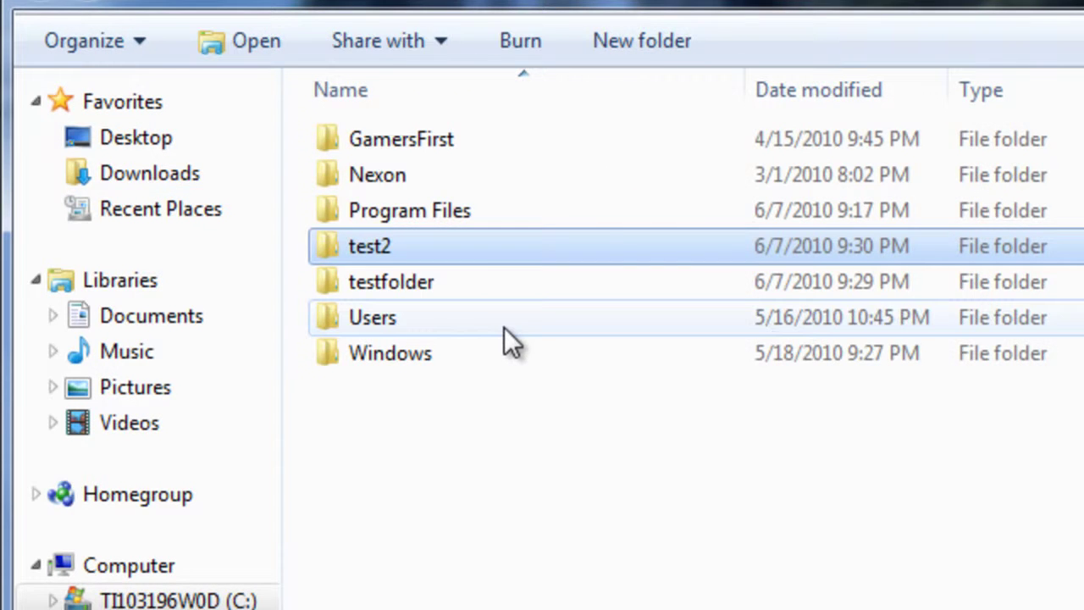
pyautogui.click(409, 247)
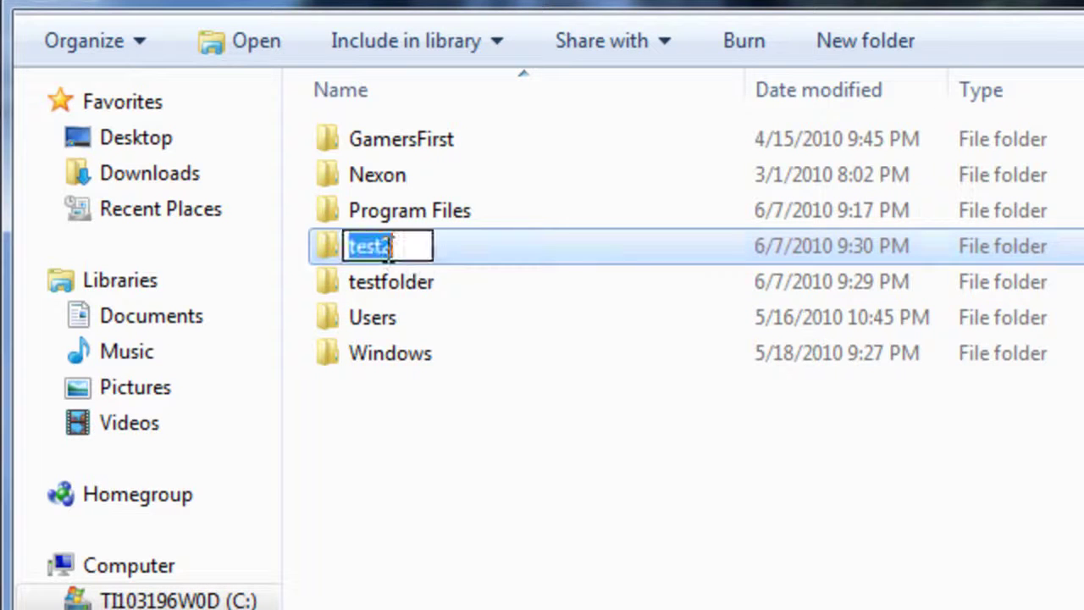
pyautogui.click(464, 256)
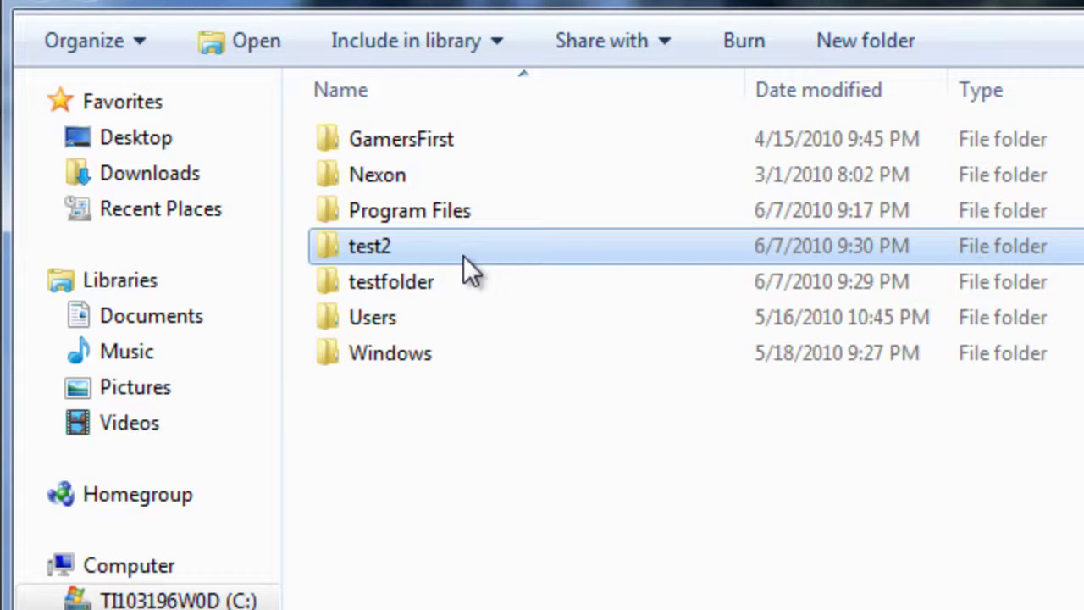
pyautogui.click(436, 410)
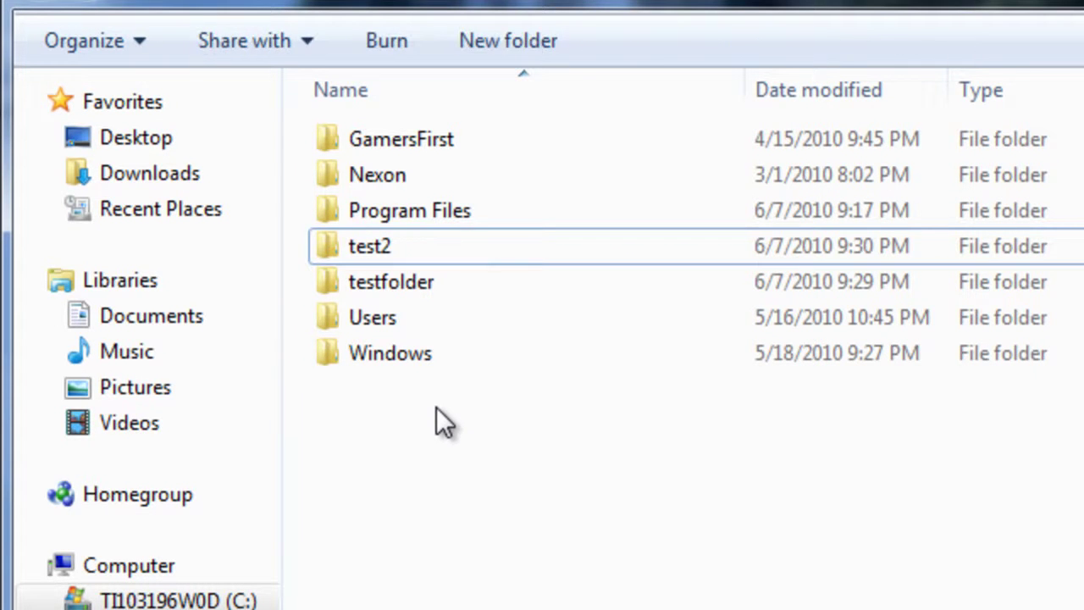
pyautogui.hotkey('ctrl', 'v')
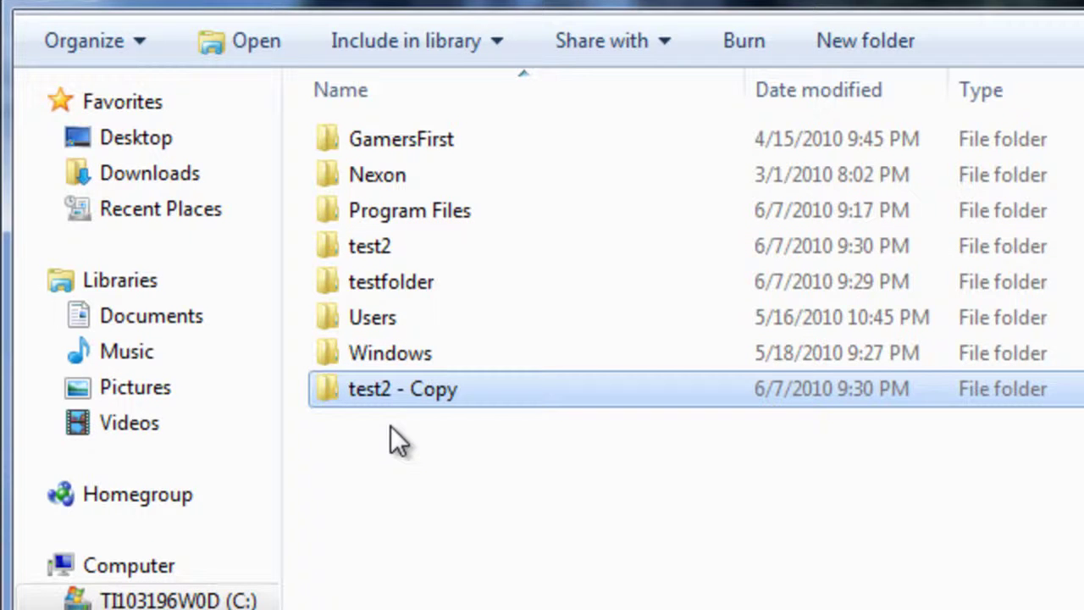
pyautogui.click(400, 460)
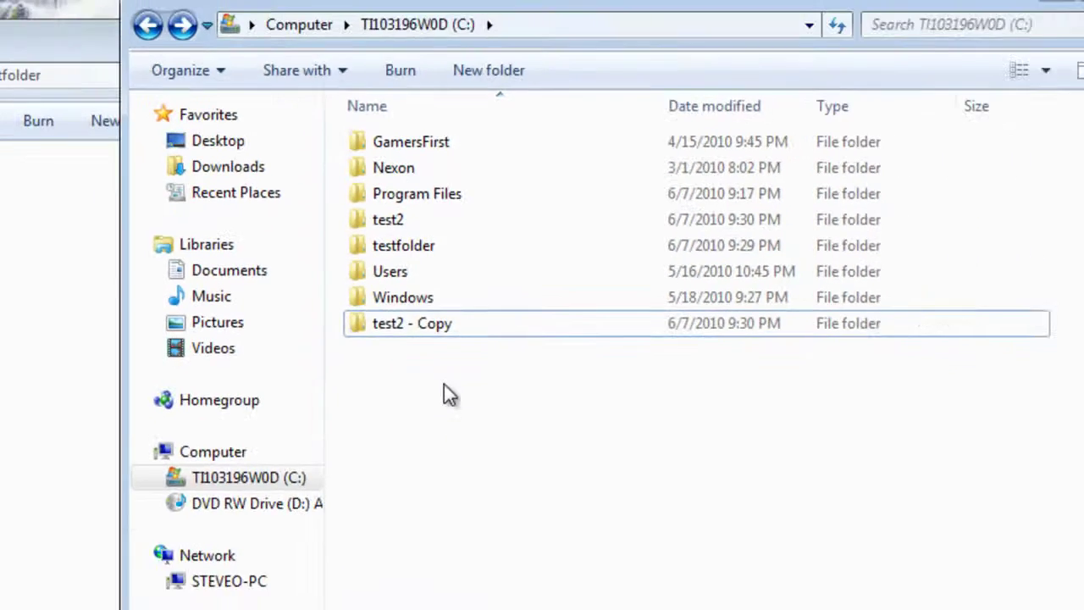
# Delete the "test2 - Copy" folder from the C: drive, sending it to the Recycle Bin.
pyautogui.click(428, 393)
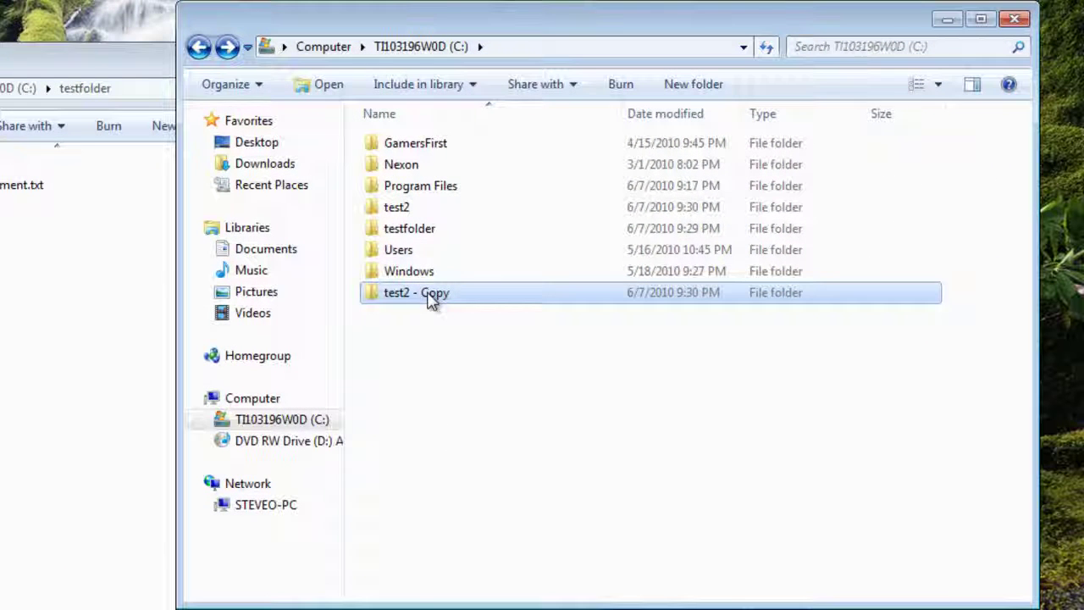
pyautogui.rightClick(429, 302)
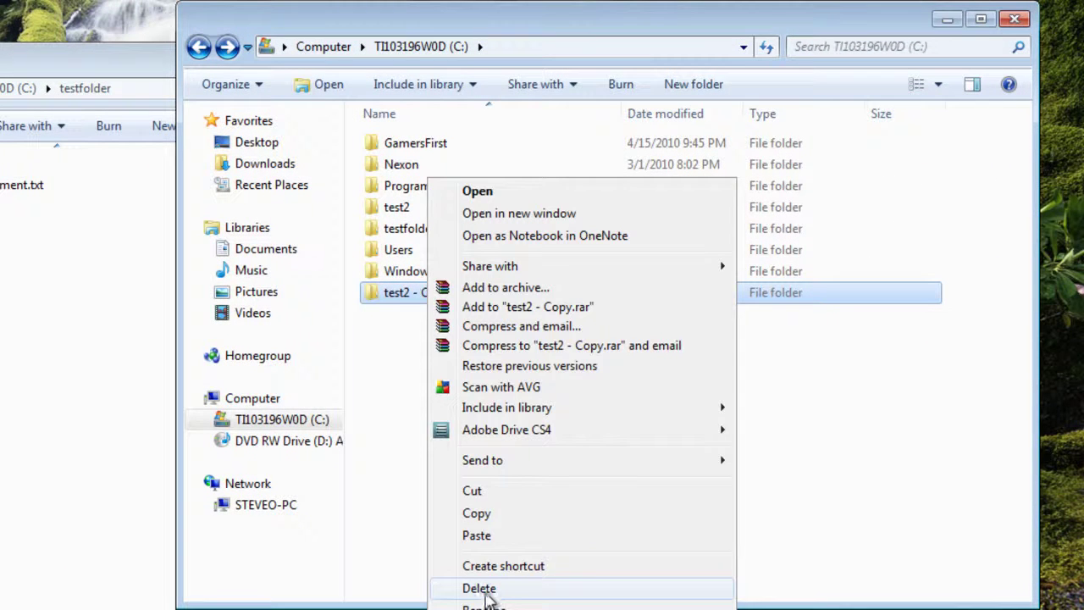
pyautogui.click(487, 590)
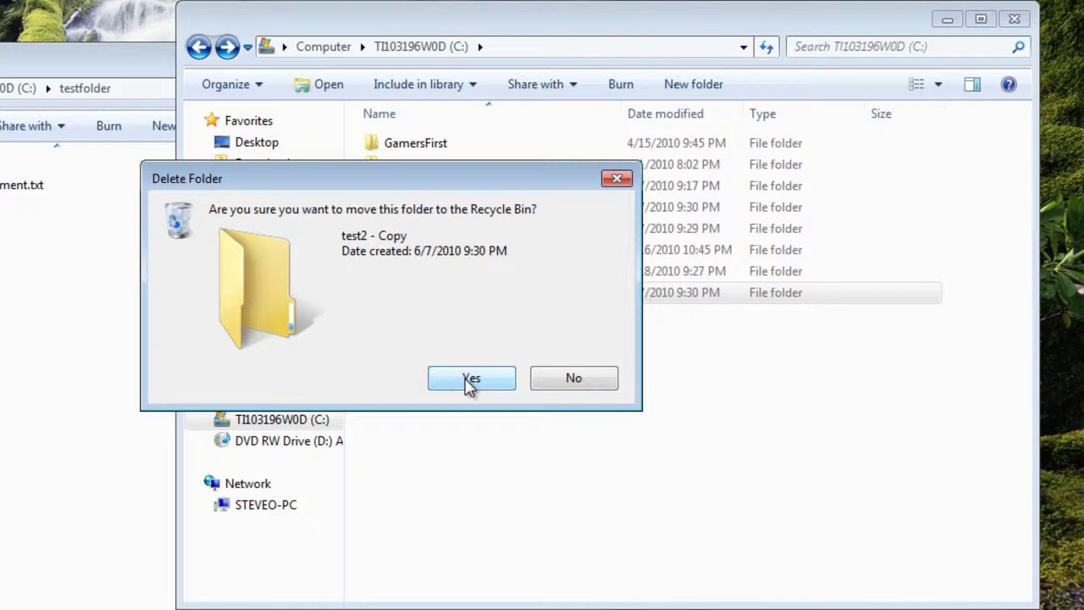
pyautogui.click(470, 380)
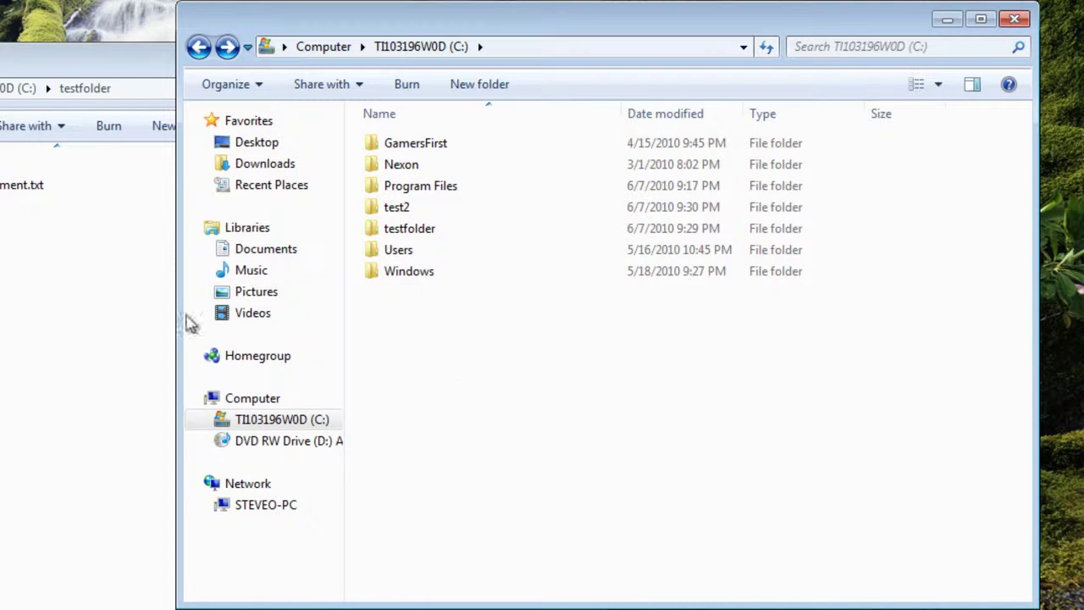
# Empty the Recycle Bin, permanently deleting all items in it.
pyautogui.click(80, 293)
pyautogui.click(684, 415)
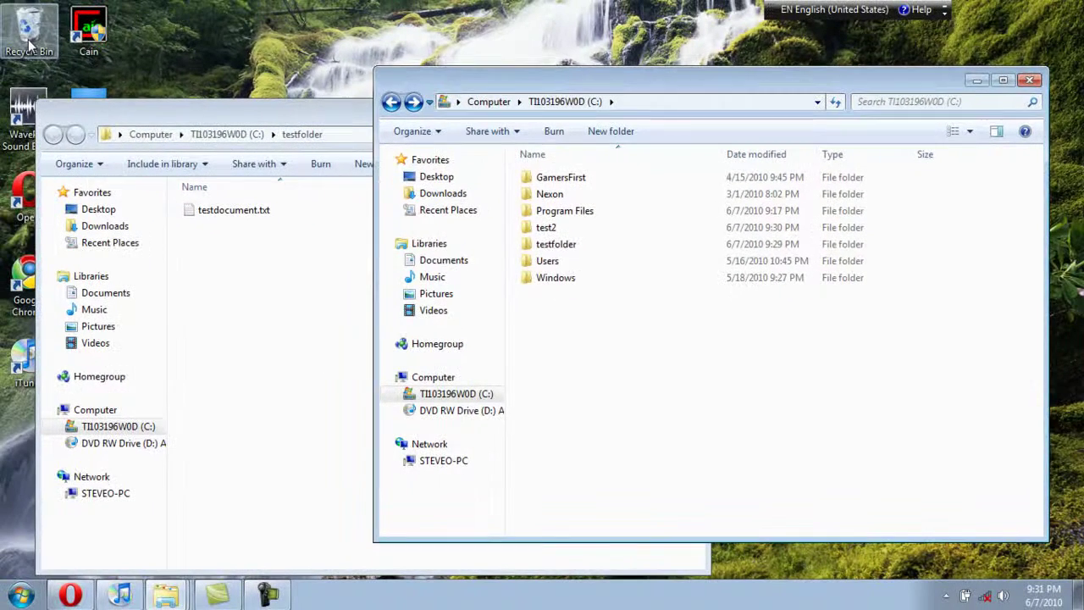
pyautogui.rightClick(30, 47)
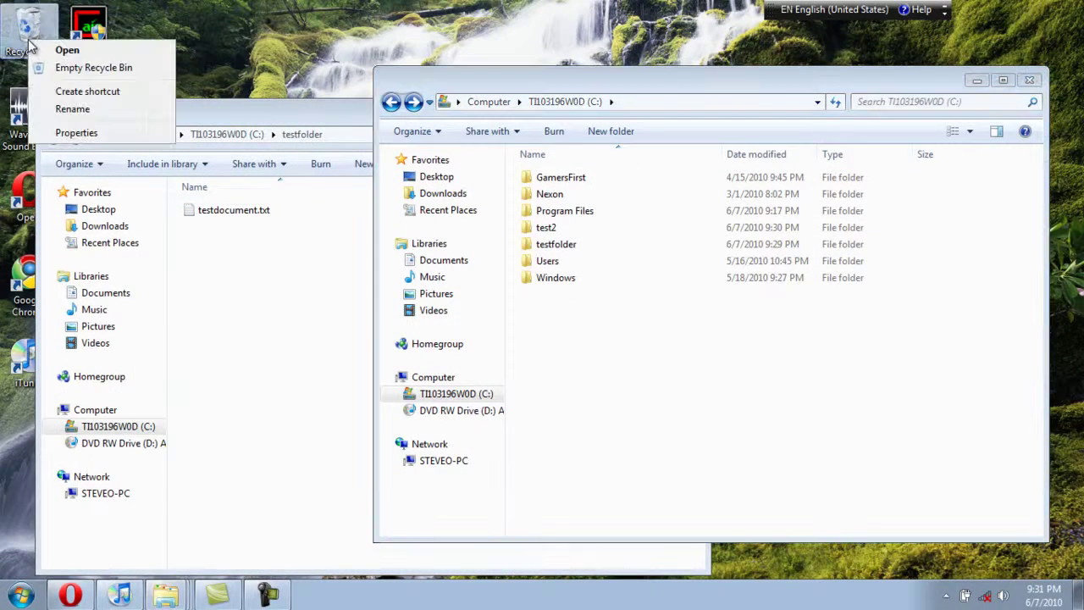
pyautogui.click(69, 68)
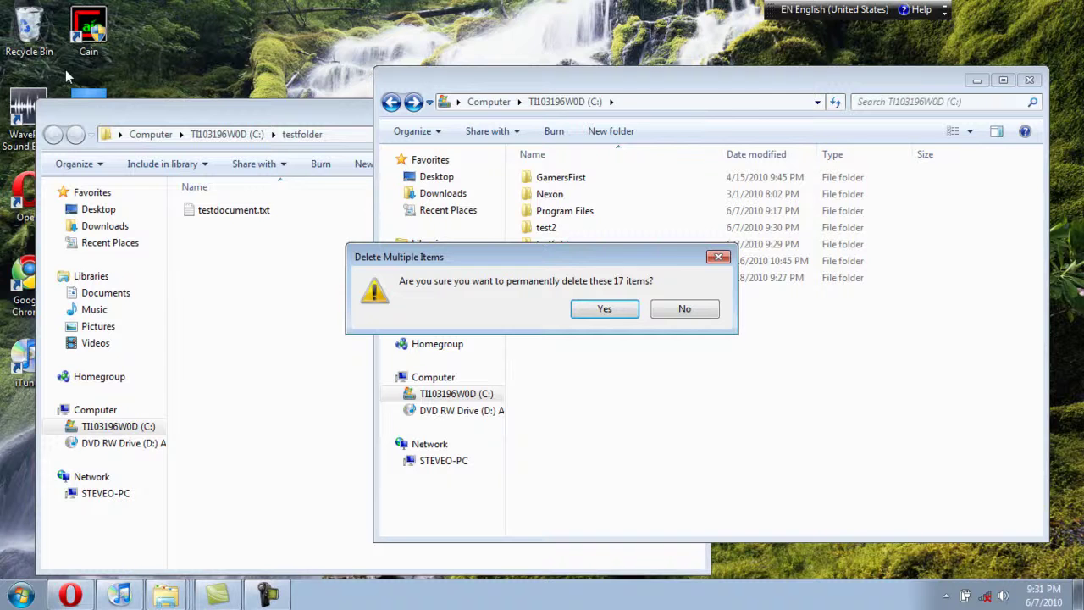
pyautogui.click(606, 309)
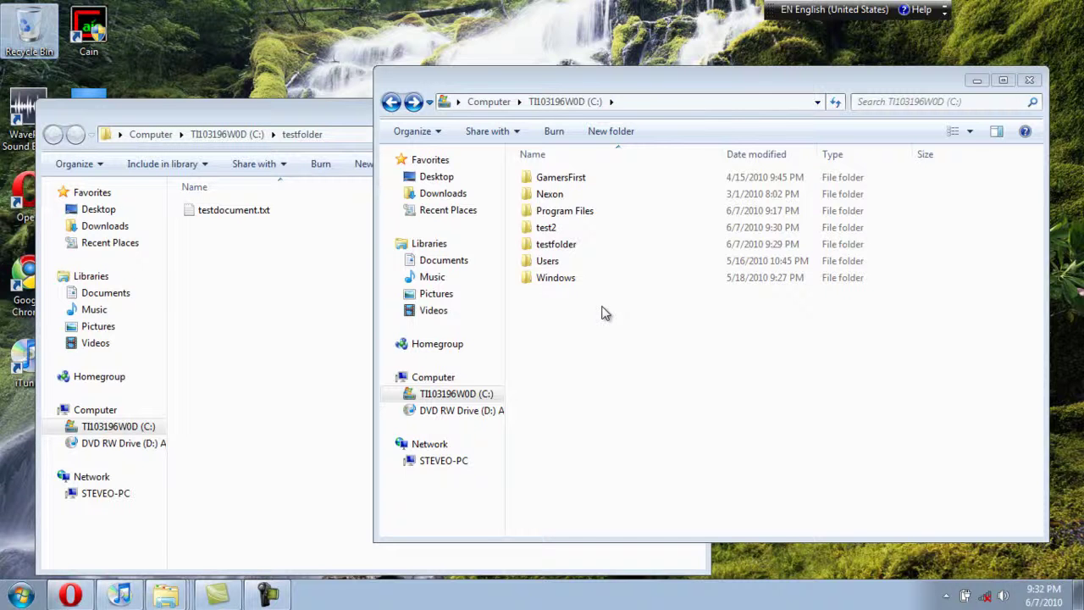
pyautogui.click(606, 313)
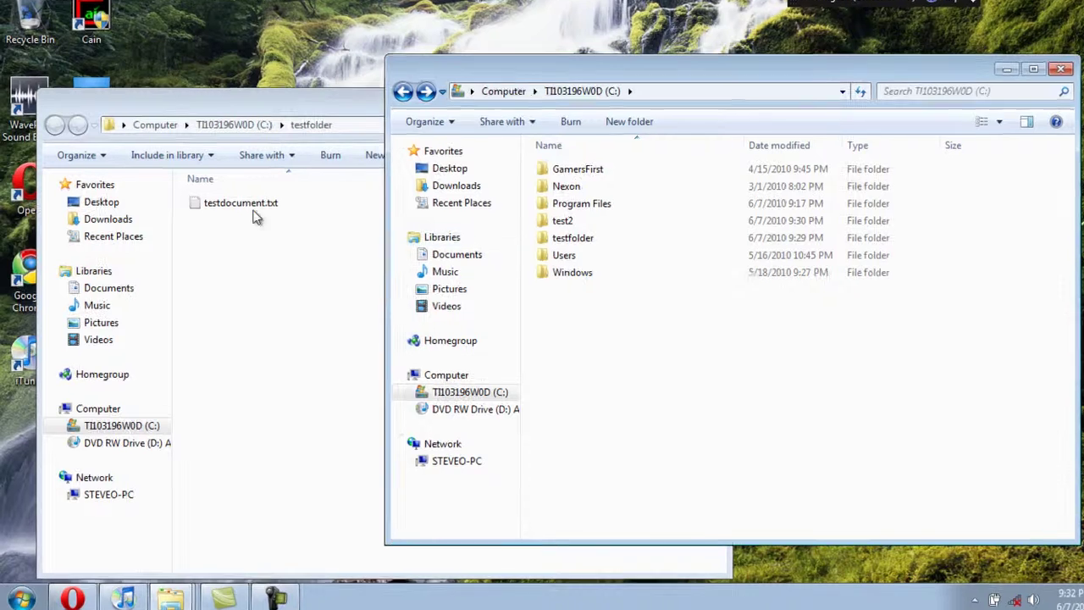
# Compare the new item types available inside testfolder with those available in the root of the C: drive.
pyautogui.click(263, 230)
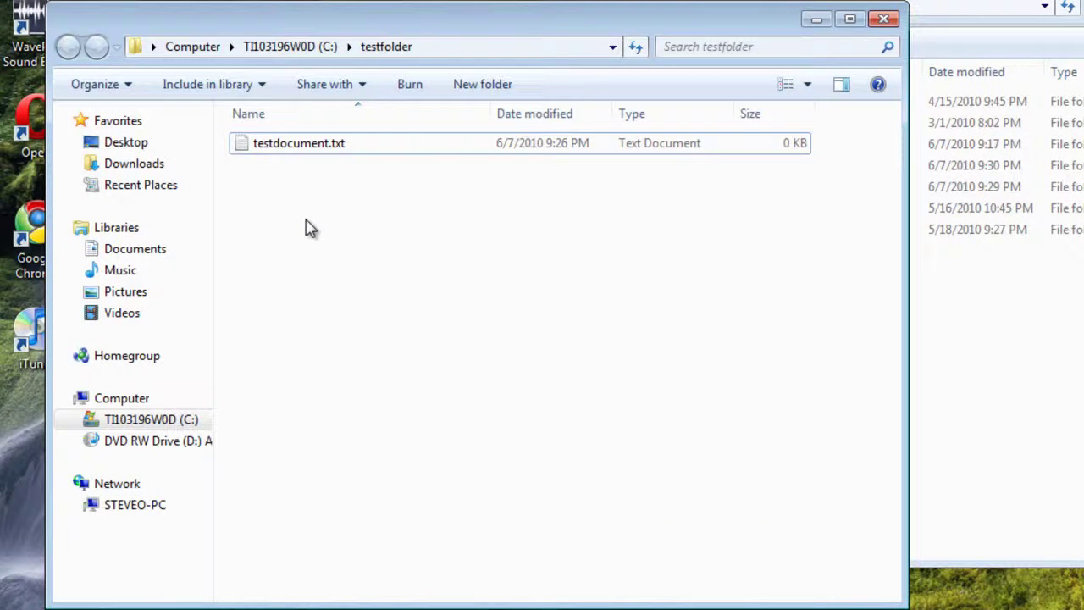
pyautogui.rightClick(307, 222)
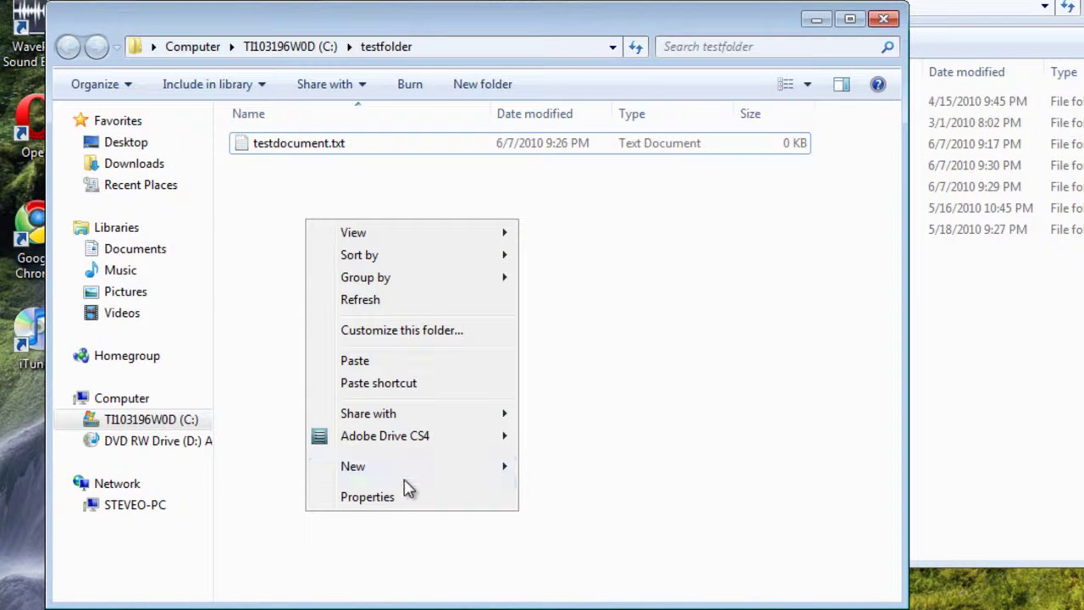
pyautogui.moveTo(451, 470)
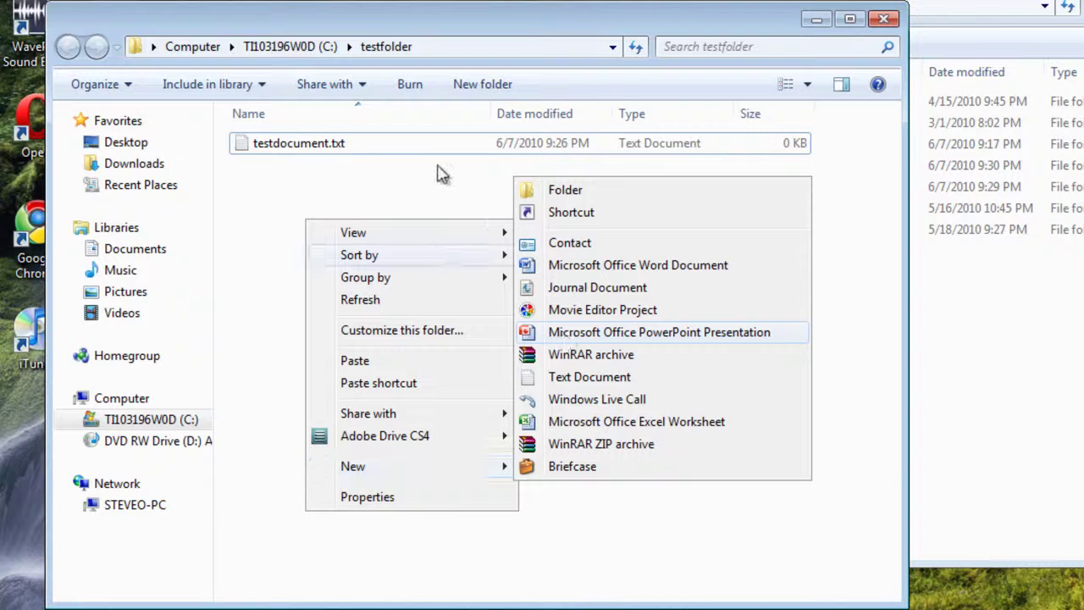
pyautogui.click(342, 191)
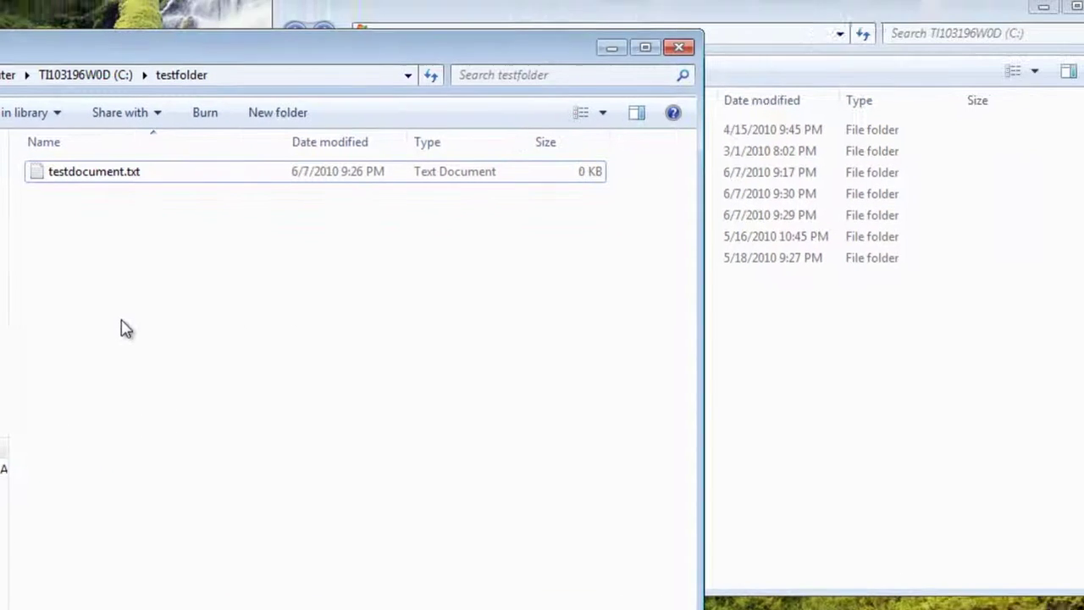
pyautogui.click(684, 460)
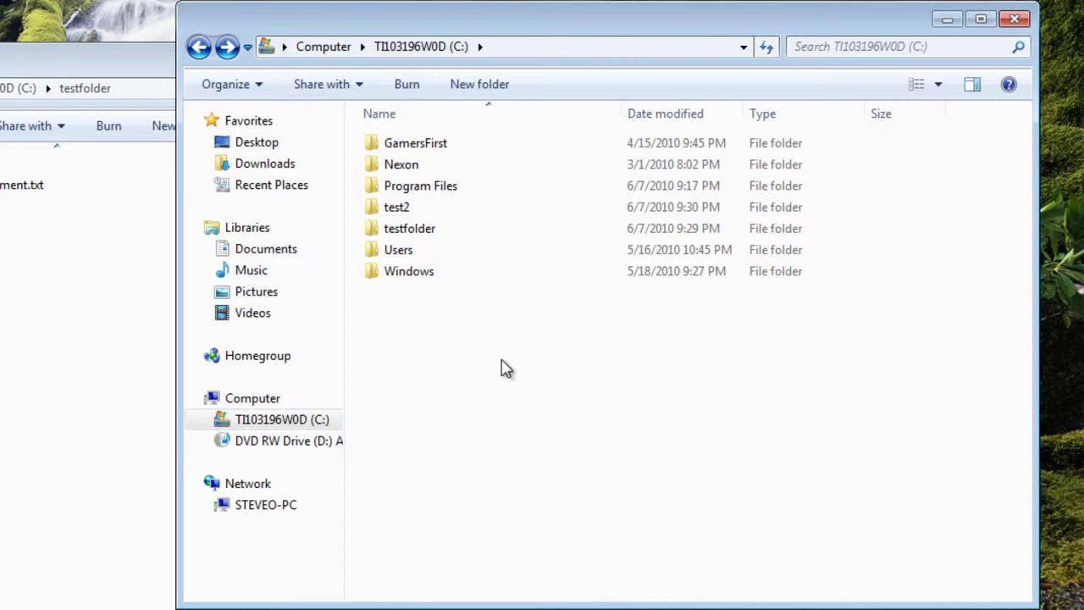
pyautogui.rightClick(502, 361)
pyautogui.moveTo(600, 577)
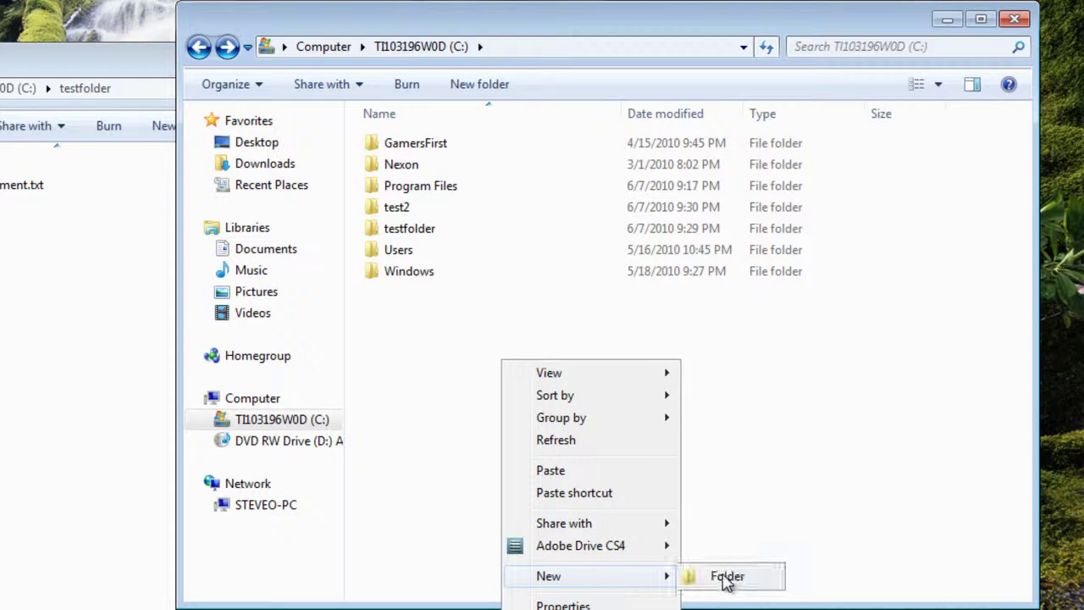
pyautogui.click(481, 347)
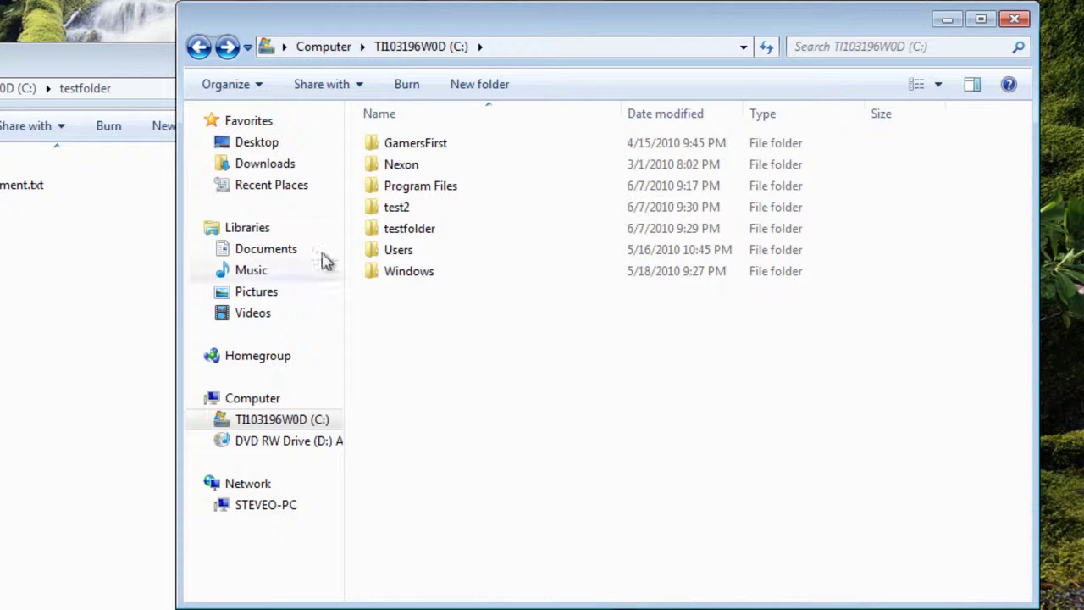
# Examine which new items the File commands can create in the root of the C: drive.
pyautogui.press('alt')
pyautogui.click(212, 78)
pyautogui.moveTo(245, 160)
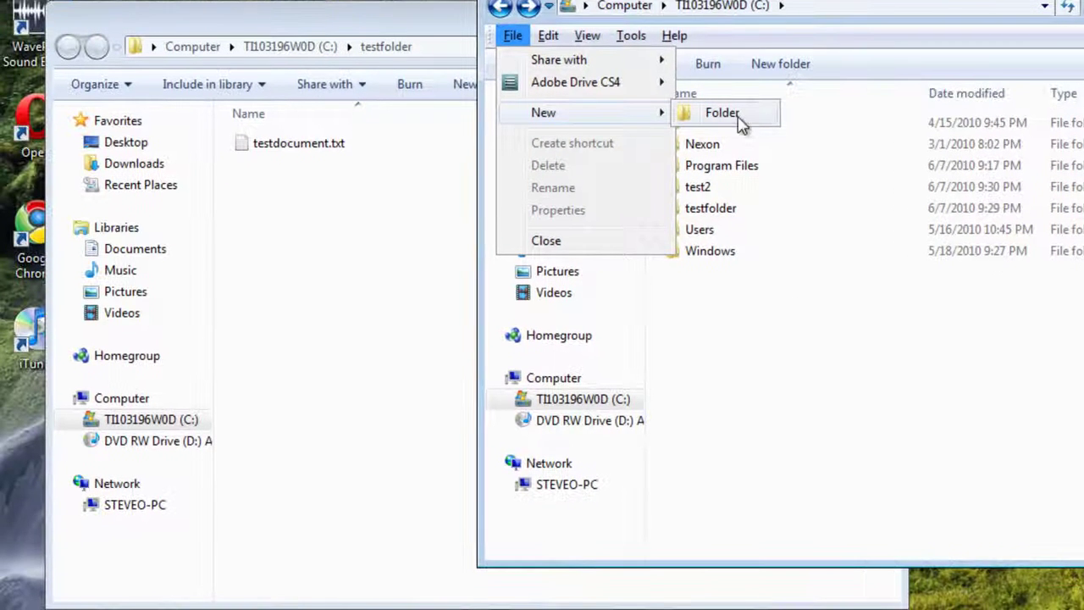
pyautogui.click(763, 410)
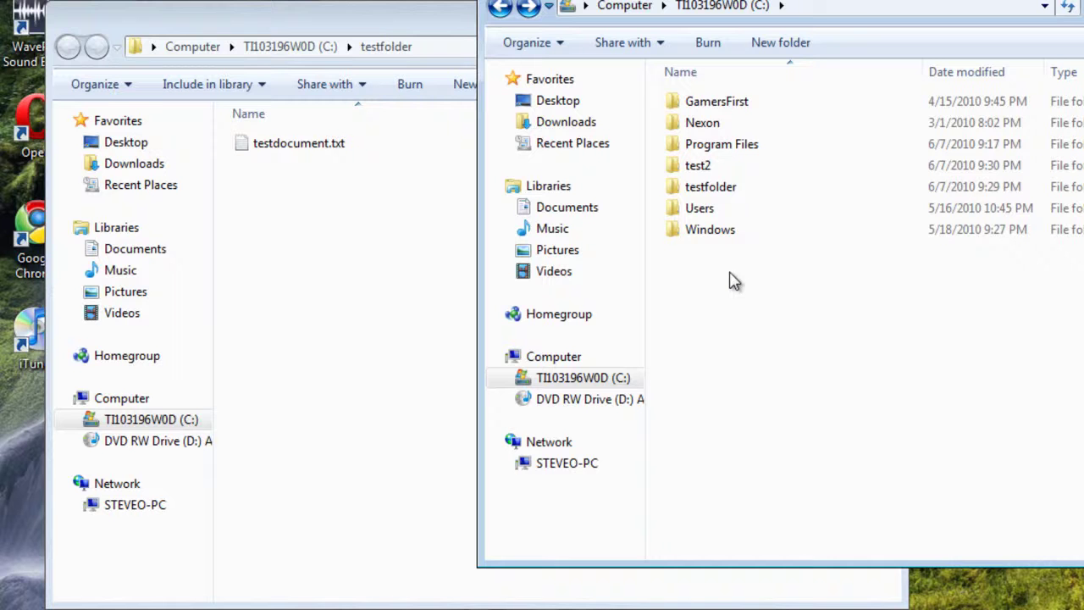
# Duplicate testdocument.txt inside testfolder and return to the window showing the root of the C: drive.
pyautogui.click(335, 200)
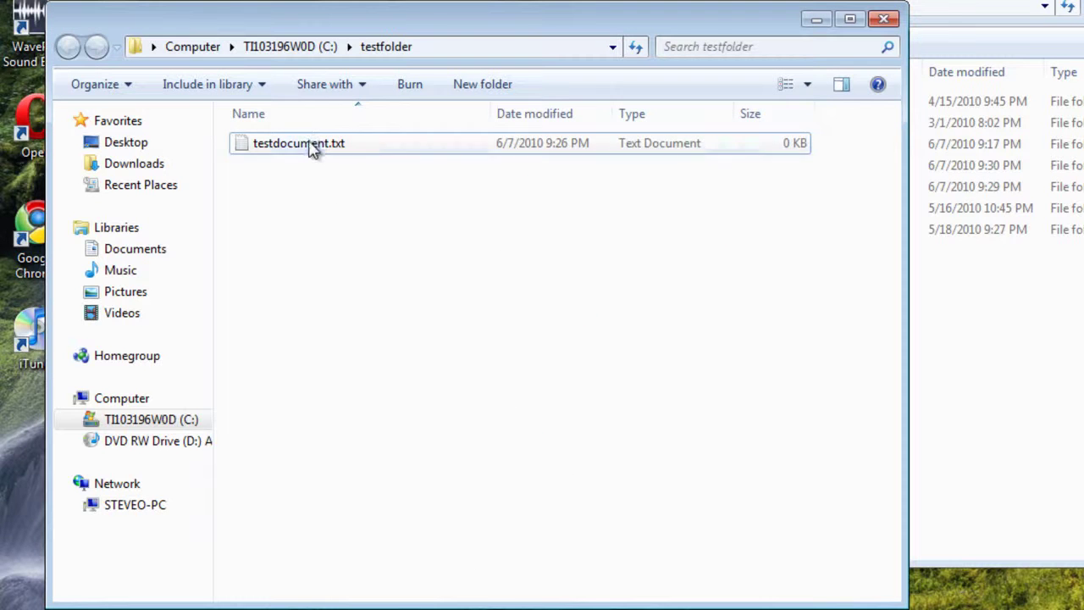
pyautogui.click(314, 148)
pyautogui.hotkey('ctrl', 'v')
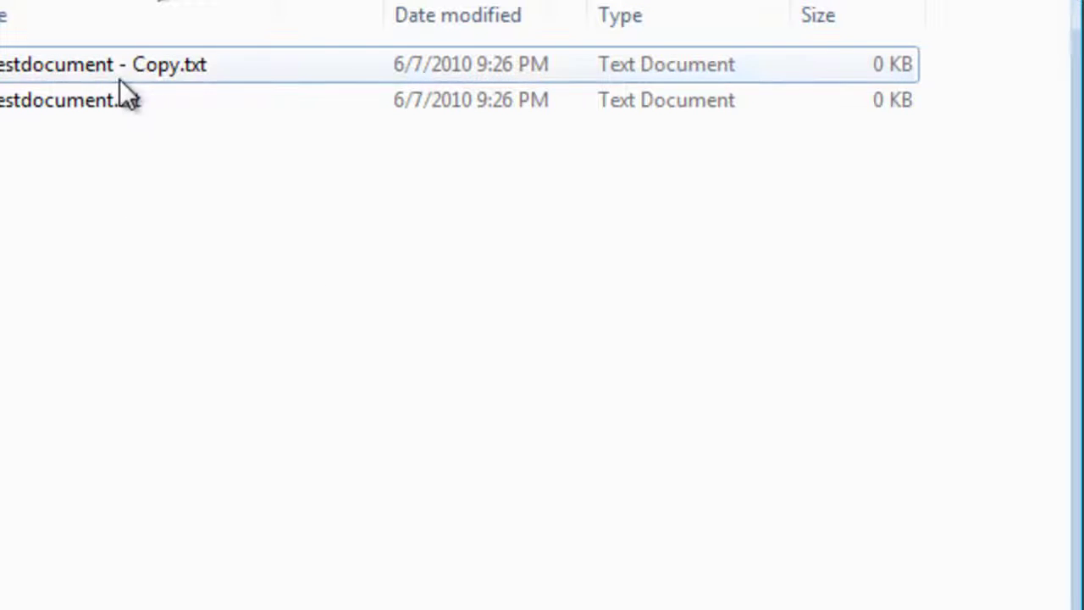
pyautogui.click(119, 106)
pyautogui.click(111, 192)
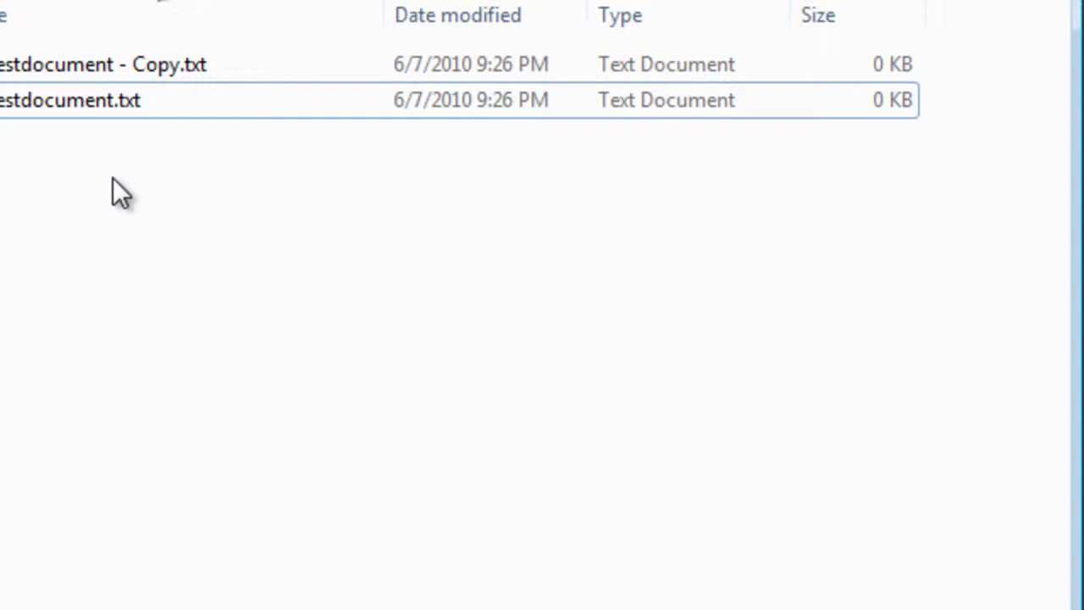
pyautogui.hotkey('ctrl', 'v')
pyautogui.click(992, 390)
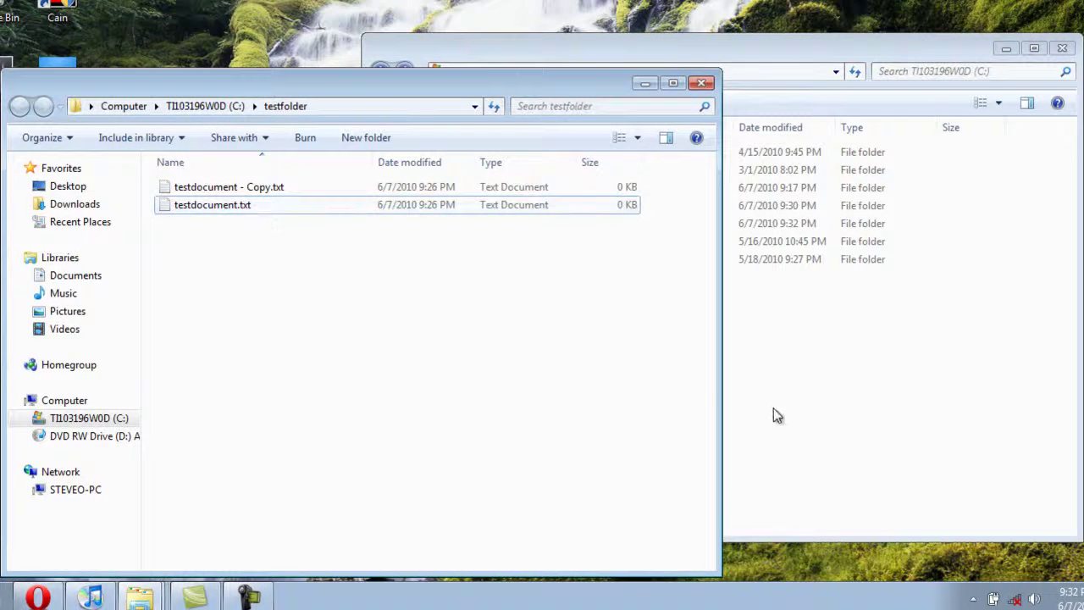
pyautogui.click(773, 410)
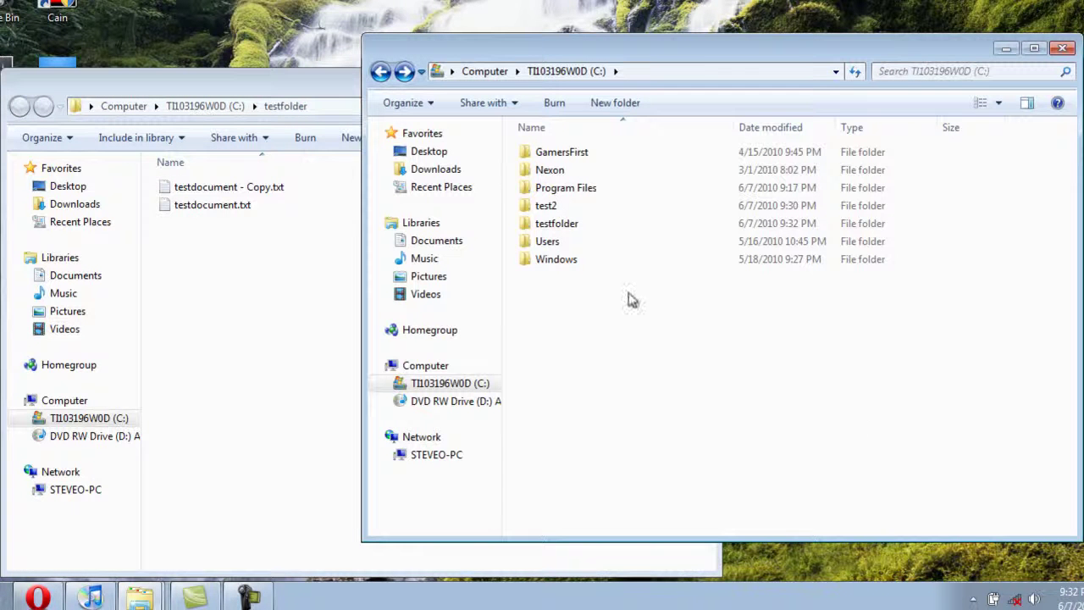
# Delete testdocument.txt and "testdocument - Copy.txt" from testfolder, sending both to the Recycle Bin.
pyautogui.click(211, 205)
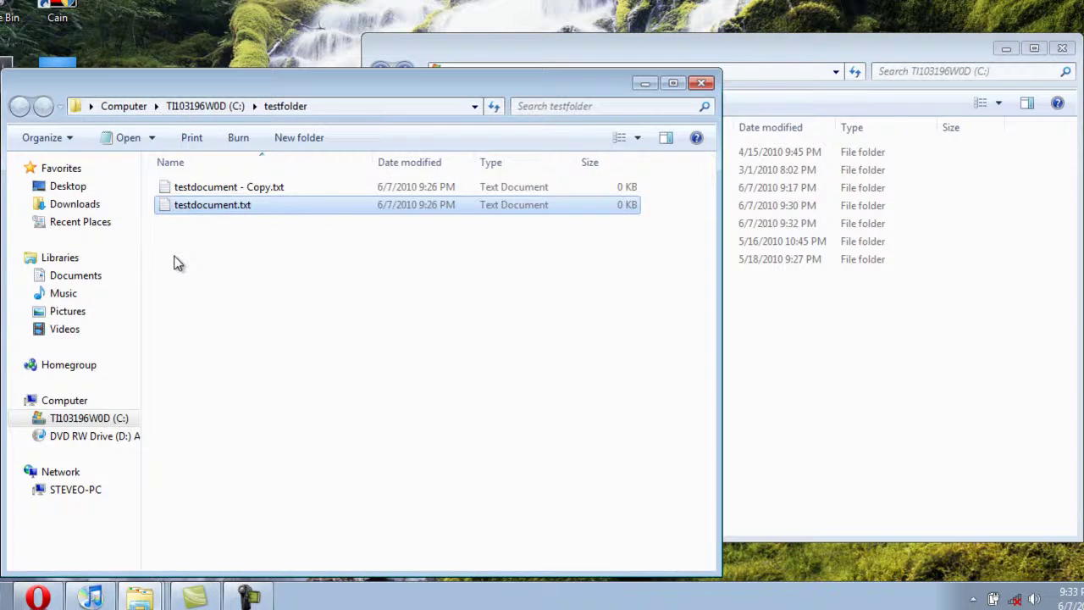
pyautogui.press('Delete')
pyautogui.click(606, 348)
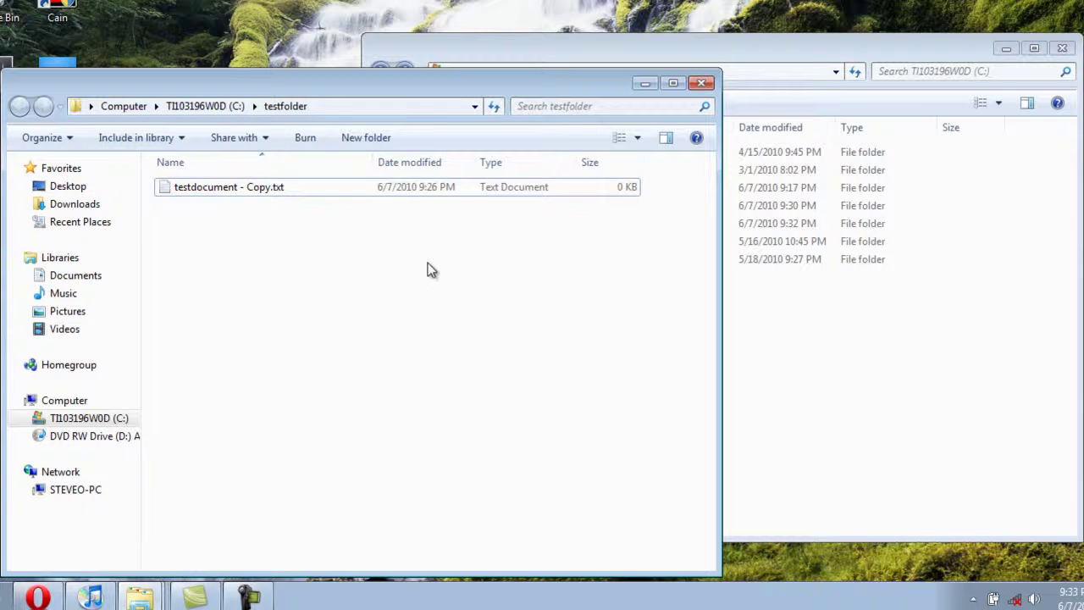
pyautogui.click(250, 194)
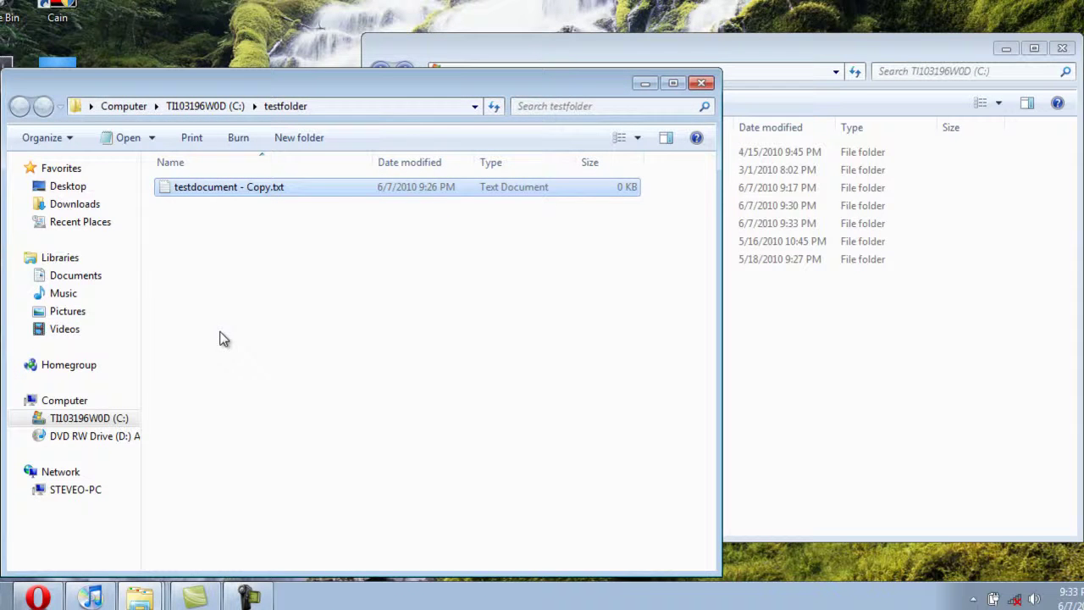
pyautogui.press('Delete')
pyautogui.click(603, 349)
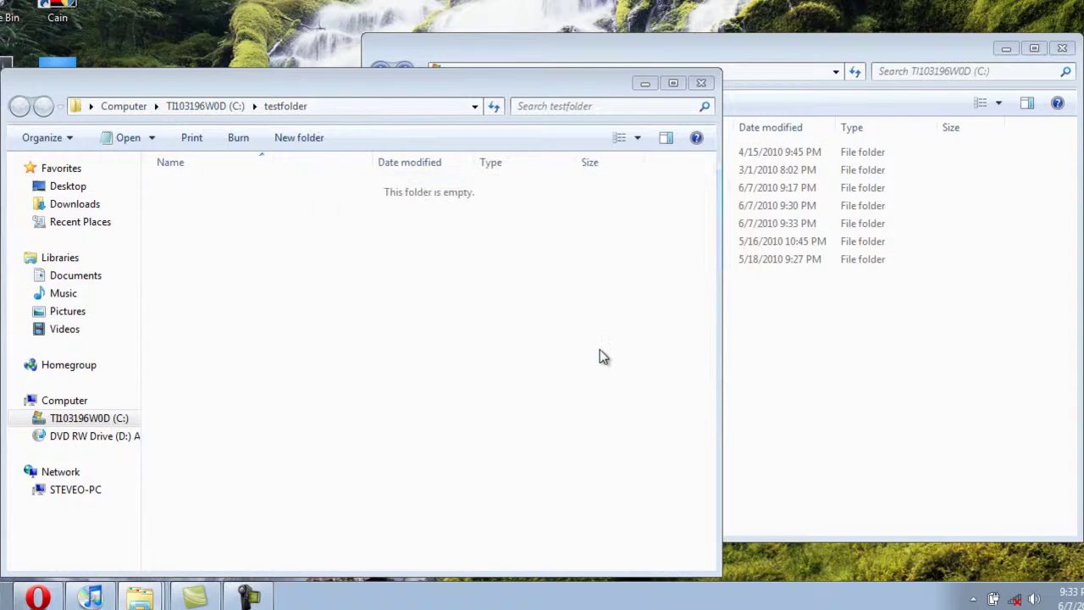
# Close the testfolder window and delete the testfolder and test2 folders from the root of the C: drive.
pyautogui.click(700, 83)
pyautogui.click(549, 230)
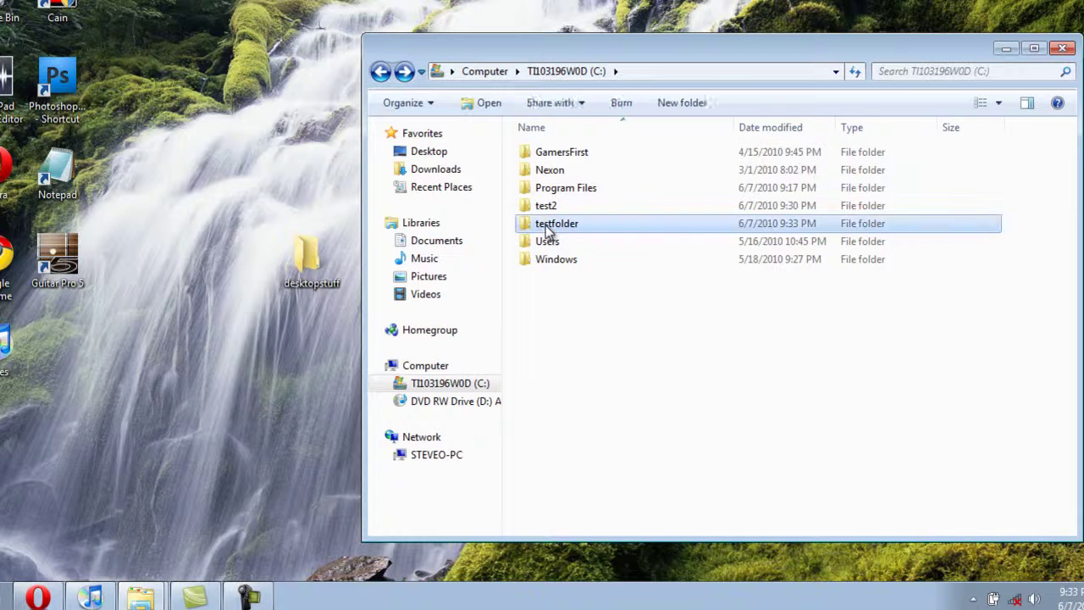
pyautogui.press('Delete')
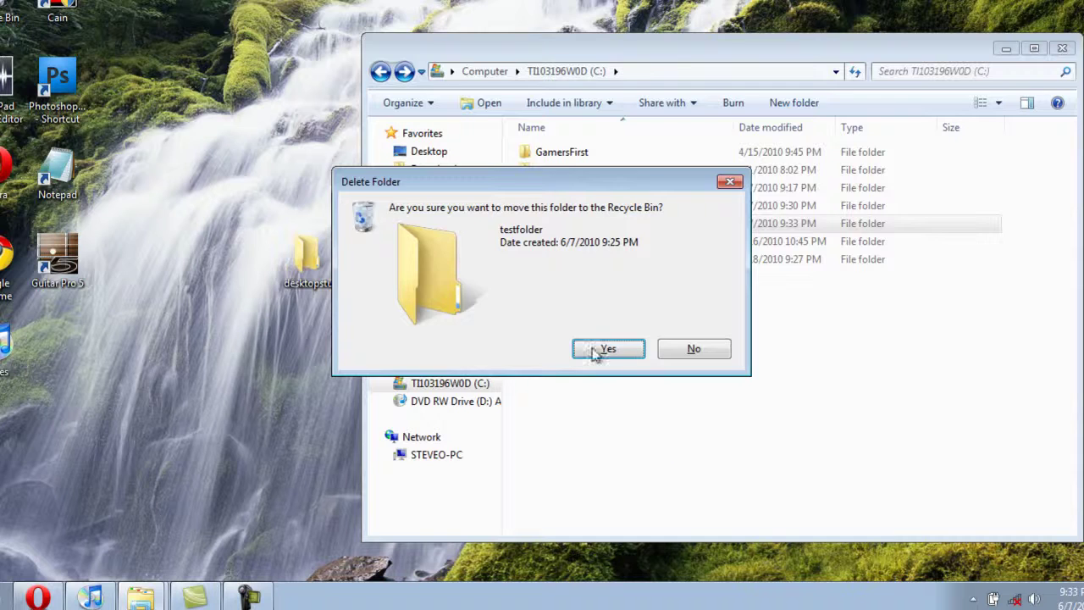
pyautogui.click(595, 349)
pyautogui.click(549, 208)
pyautogui.press('Delete')
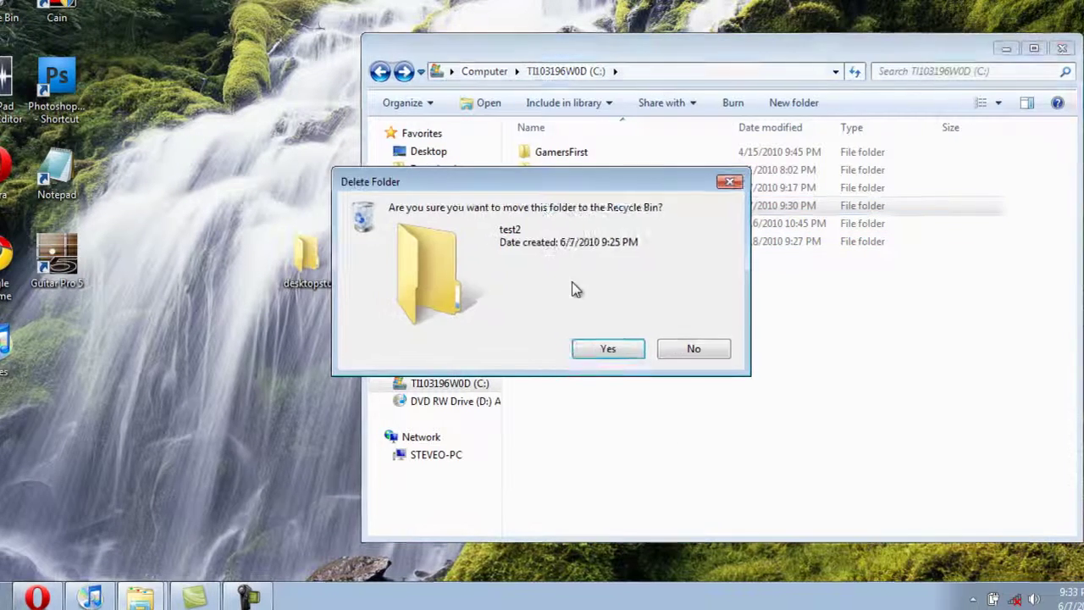
pyautogui.click(605, 349)
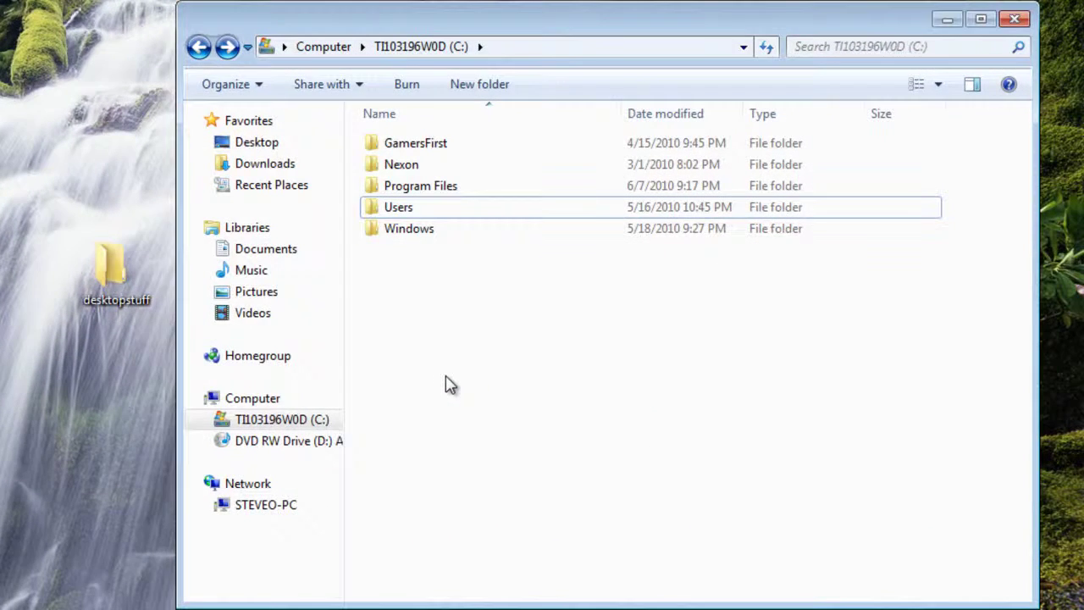